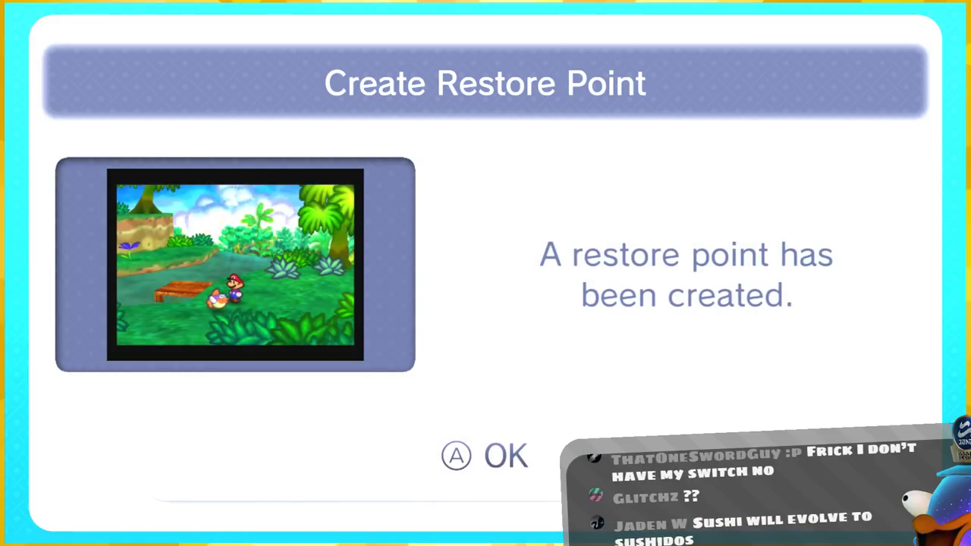
key("Return")
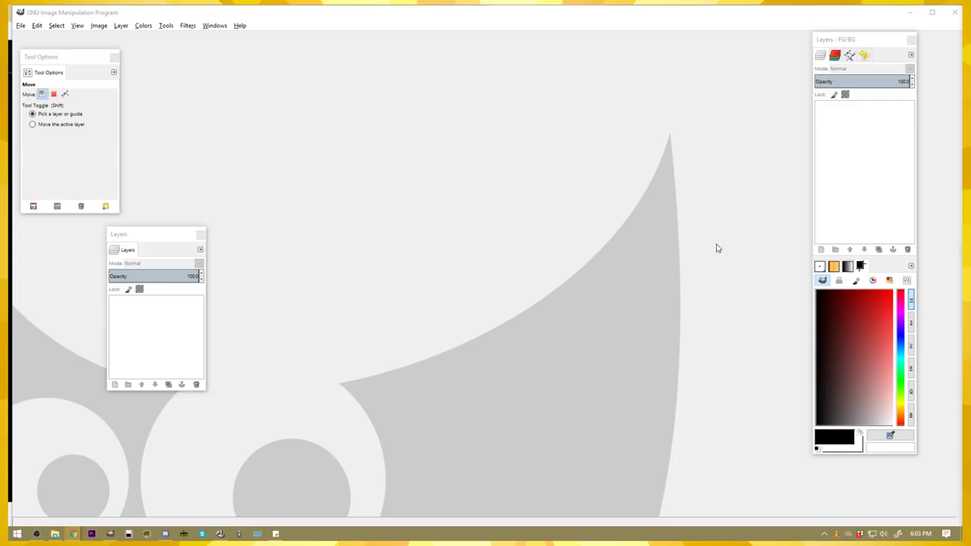
- In GIMP, create a new image from the copied red-background princess drawing and inspect it up close and in full
key("ctrl+shift+v")
left_click_drag(683, 244, 662, 237)
scroll(789, 243, "up", 4)
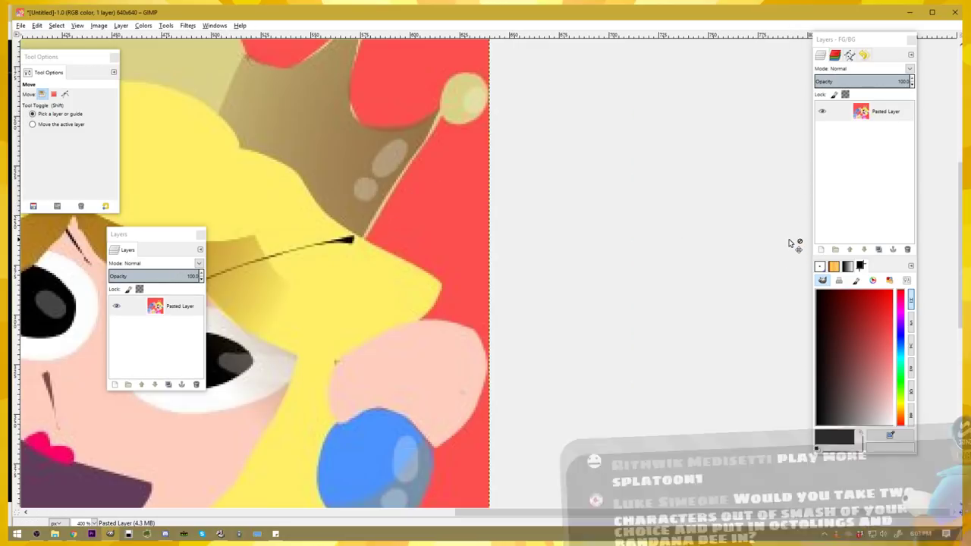
scroll(463, 263, "down", 3)
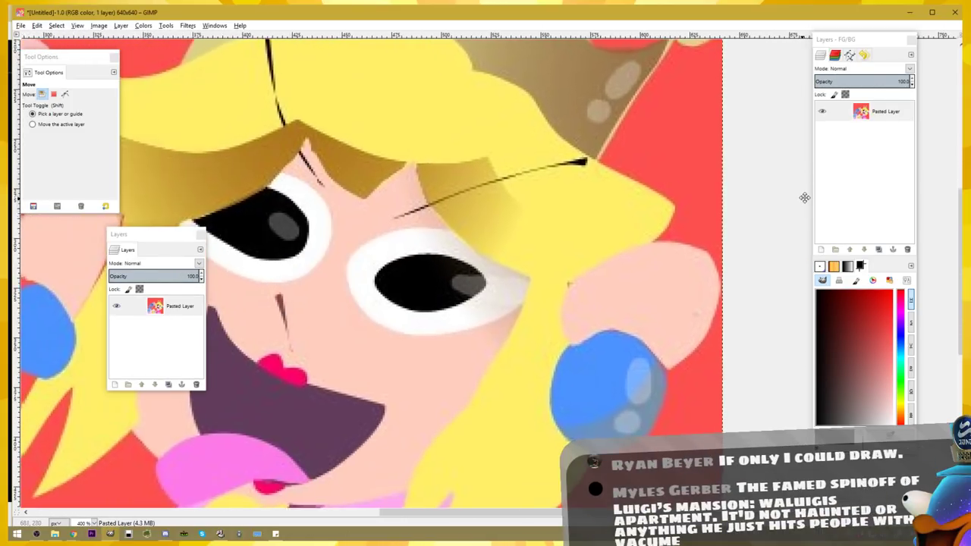
scroll(607, 266, "down", 2)
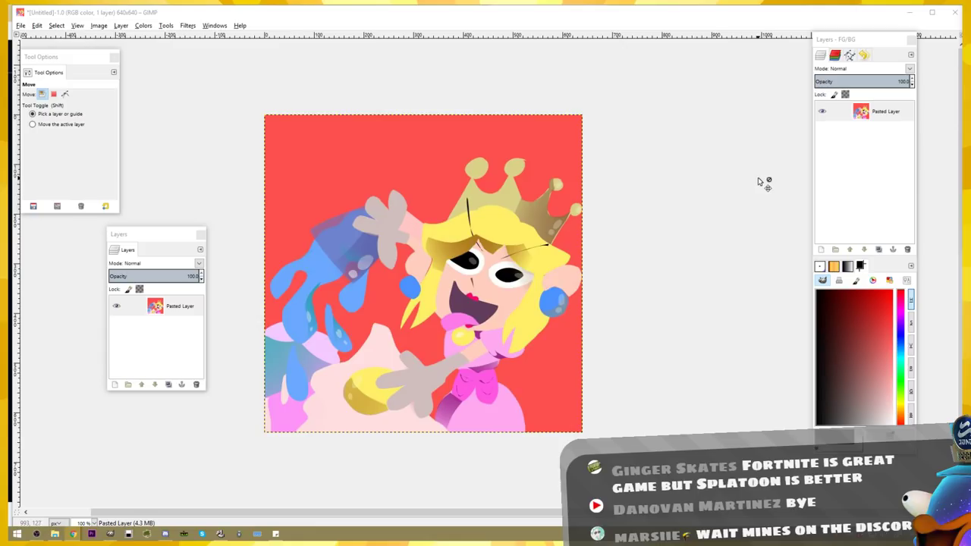
- Paste the copied kitchen drawing with the salt container as a new layer and hide the red-background drawing's layer
left_click(634, 184)
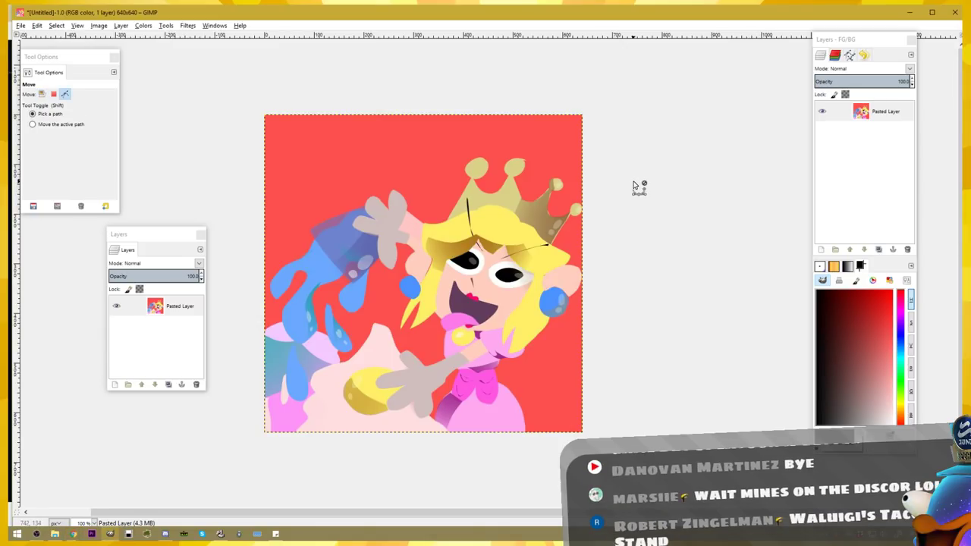
key("ctrl+v")
key("ctrl+shift+n")
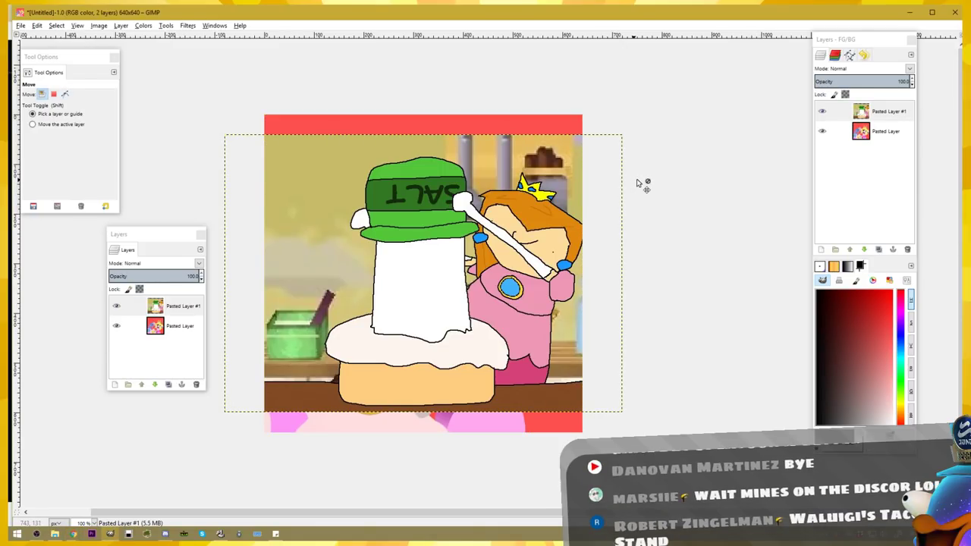
left_click(823, 131)
left_click_drag(542, 244, 493, 245)
key("ctrl+z")
left_click_drag(553, 237, 498, 229)
scroll(497, 229, "up", 1, "ctrl")
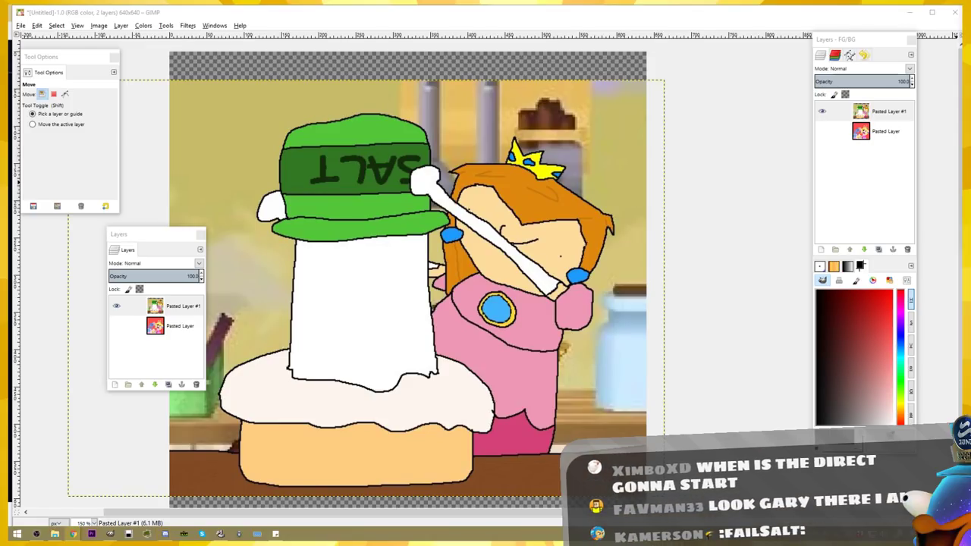
- Paste the copied lined-paper sketch as a new layer and fit the canvas to the layers
left_click(683, 201)
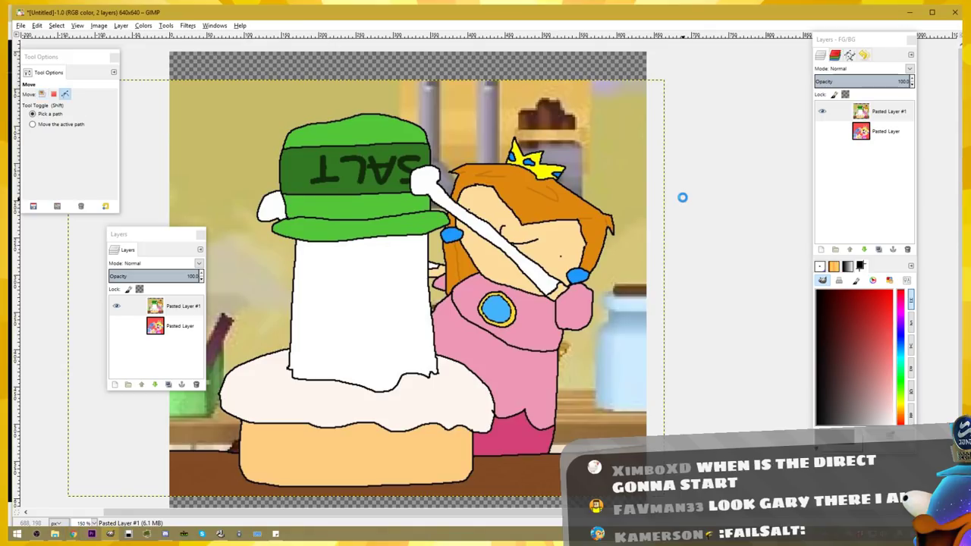
key("ctrl+v")
scroll(542, 231, "down", 3)
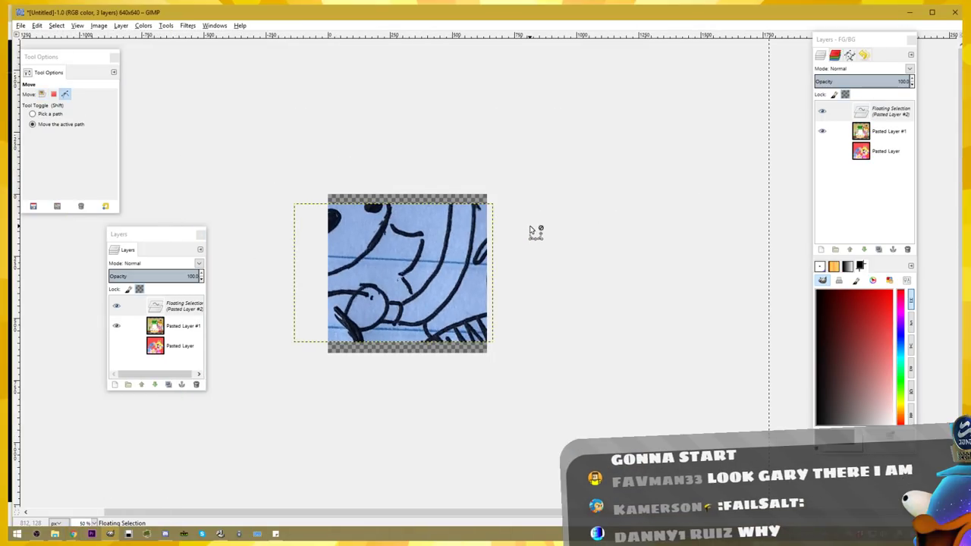
key("ctrl+shift+n")
key("minus")
key("minus")
key("minus")
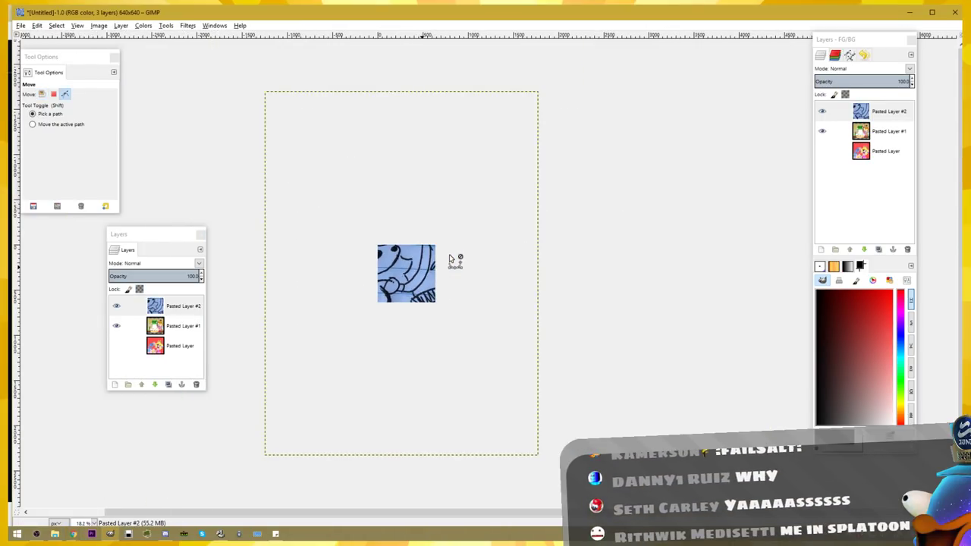
left_click(99, 26)
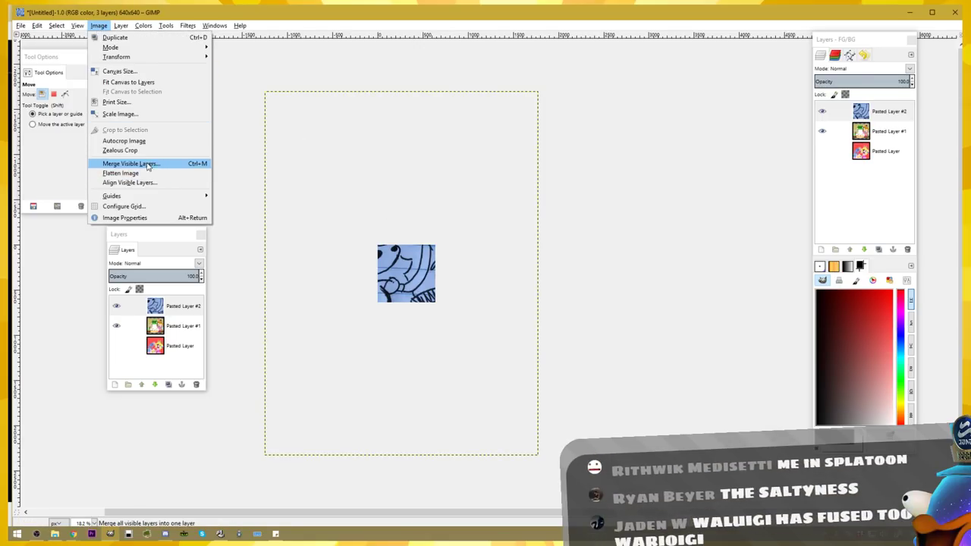
left_click(149, 85)
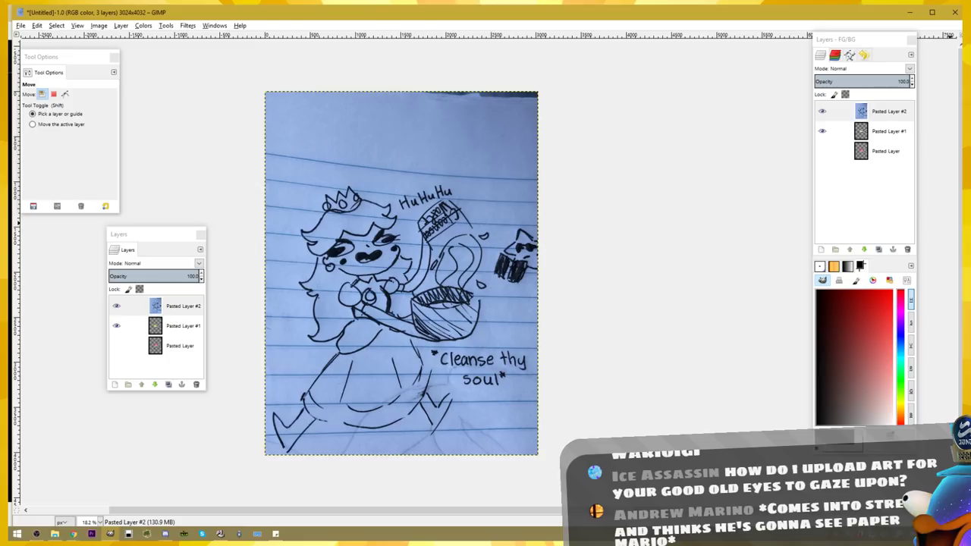
- Examine the lined-paper princess sketch up close, including the dress and the "Cleanse thy soul" caption
key("alt+Tab")
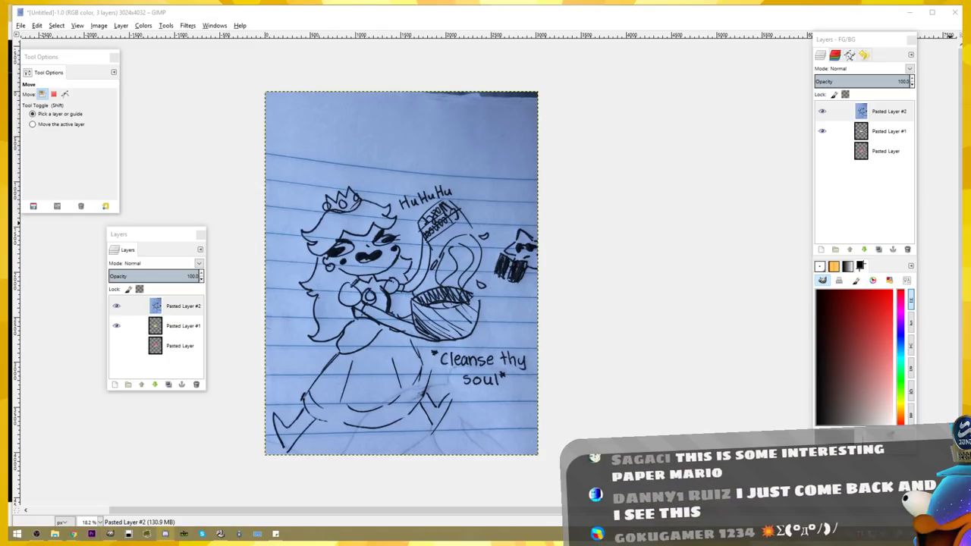
mouse_move(529, 249)
left_mouse_down()
mouse_move(531, 225)
mouse_move(164, 226)
left_mouse_up()
scroll(531, 225, "up", 5)
scroll(365, 232, "down", 10)
scroll(365, 232, "down", 8)
mouse_move(364, 232)
left_mouse_down()
mouse_move(522, 315)
mouse_move(572, 403)
left_mouse_up()
scroll(480, 183, "down", 3)
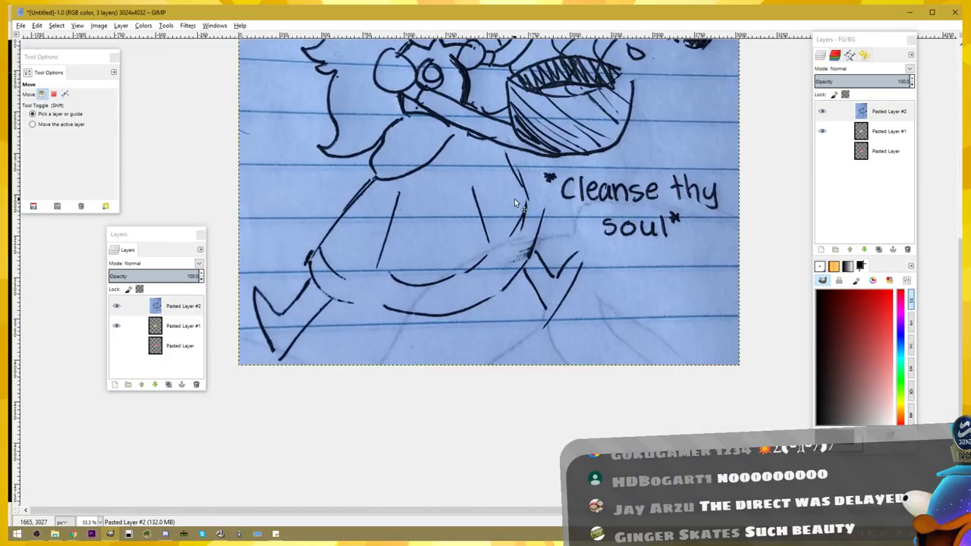
left_click_drag(506, 212, 470, 317)
scroll(470, 318, "down", 3)
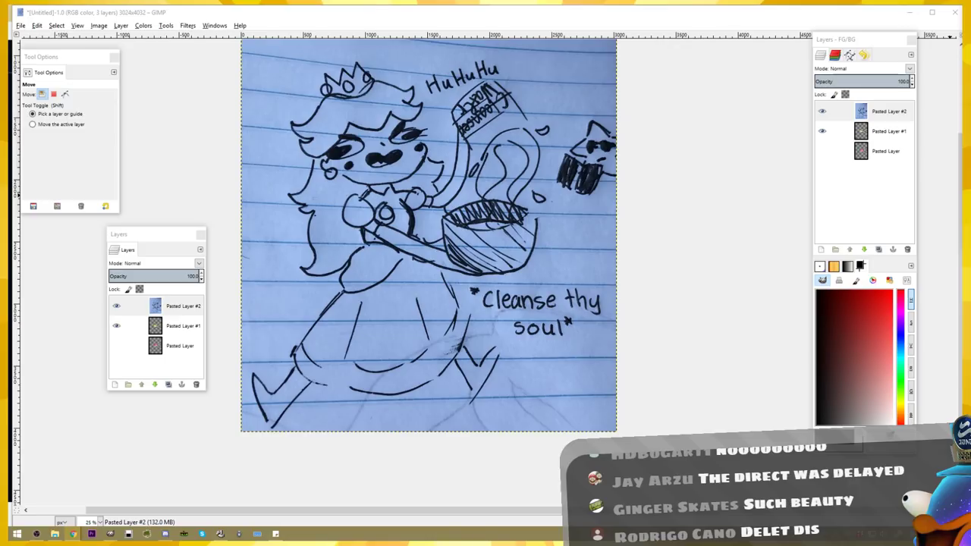
- Paste the copied yellow star drawing as a new layer and bring the whole drawing into view
key("ctrl+v")
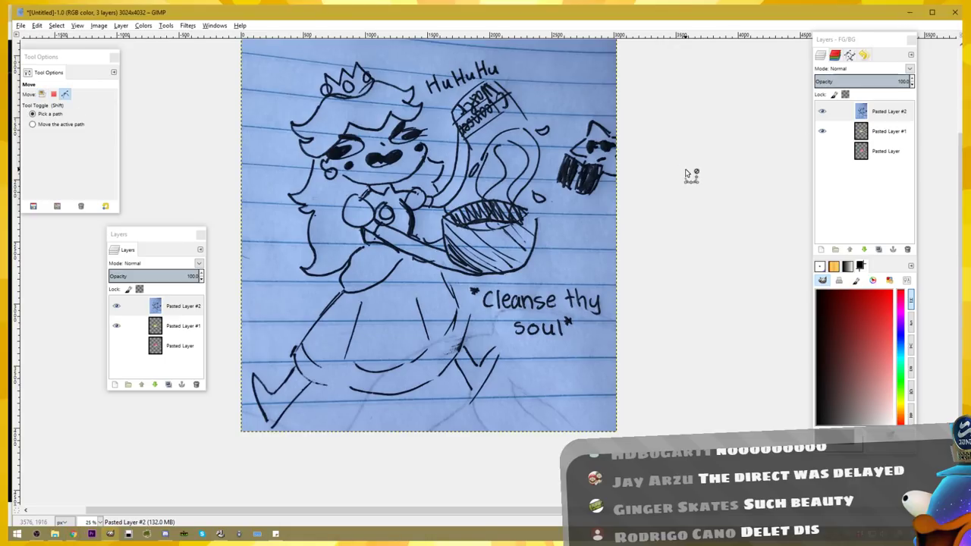
key("ctrl+shift+b")
key("ctrl+shift+n")
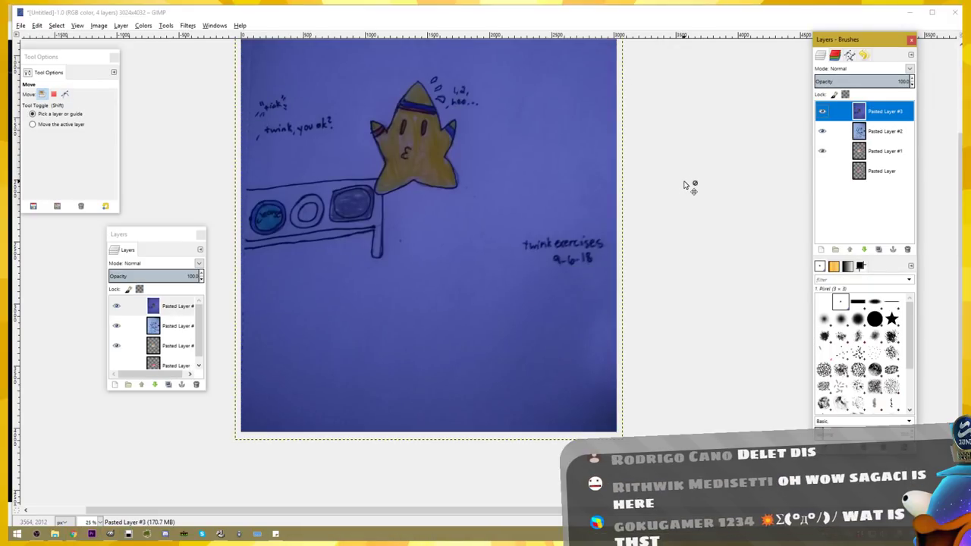
left_click(653, 190)
mouse_move(548, 180)
left_mouse_down()
mouse_move(551, 214)
mouse_move(526, 282)
mouse_move(547, 294)
left_mouse_up()
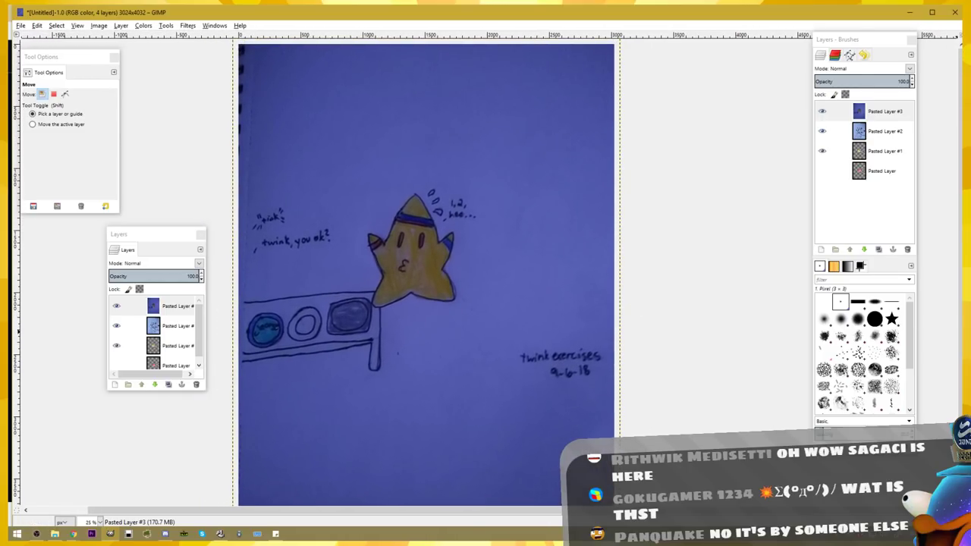
- Paste the copied pencil sketch of the princess with a cake as a new layer and inspect her face
key("alt+Tab")
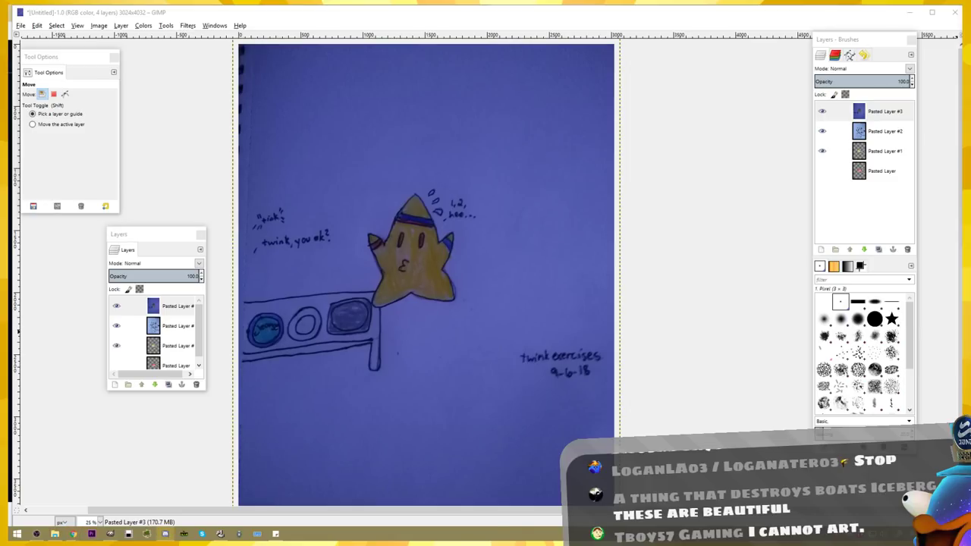
left_click(769, 217)
key("ctrl+v")
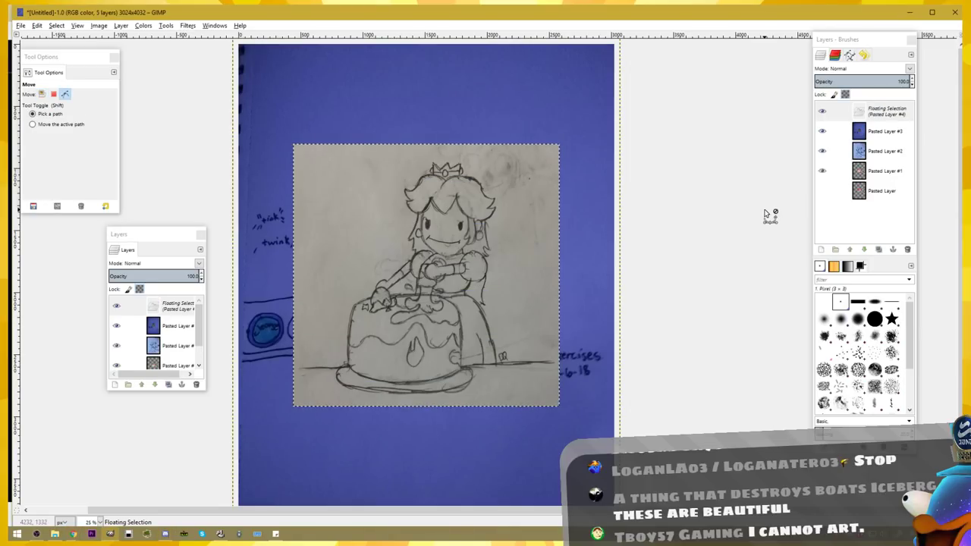
key("ctrl+shift+n")
key("plus")
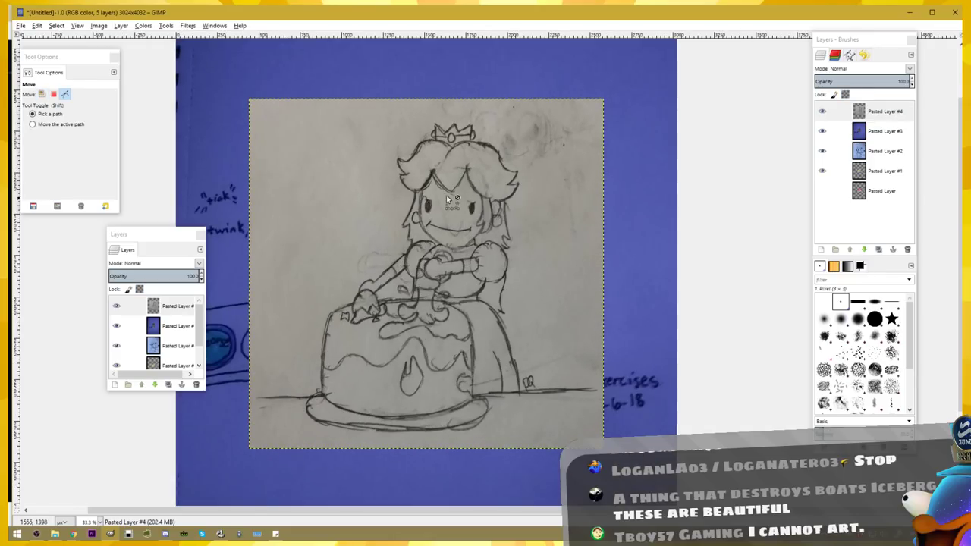
scroll(455, 199, "up", 4)
left_click_drag(539, 227, 480, 216)
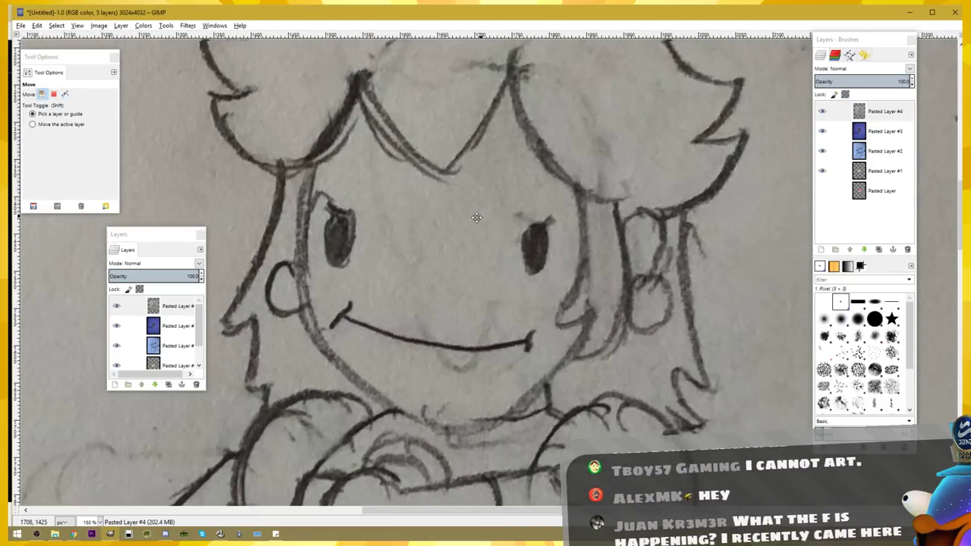
scroll(582, 251, "down", 4)
left_click_drag(577, 257, 537, 217)
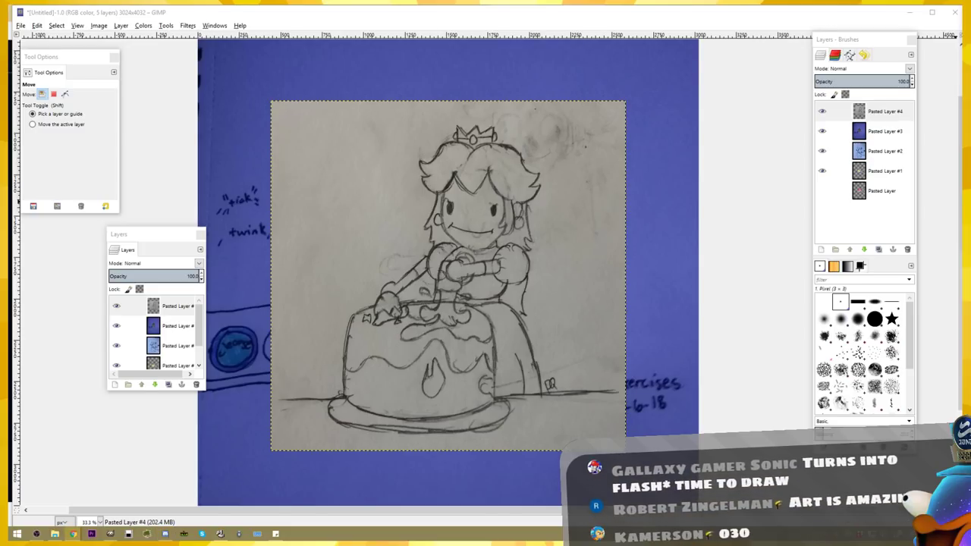
- Paste the copied picture of the blue star with a human face as a new layer and inspect it enlarged
left_click(613, 243)
key("ctrl+v")
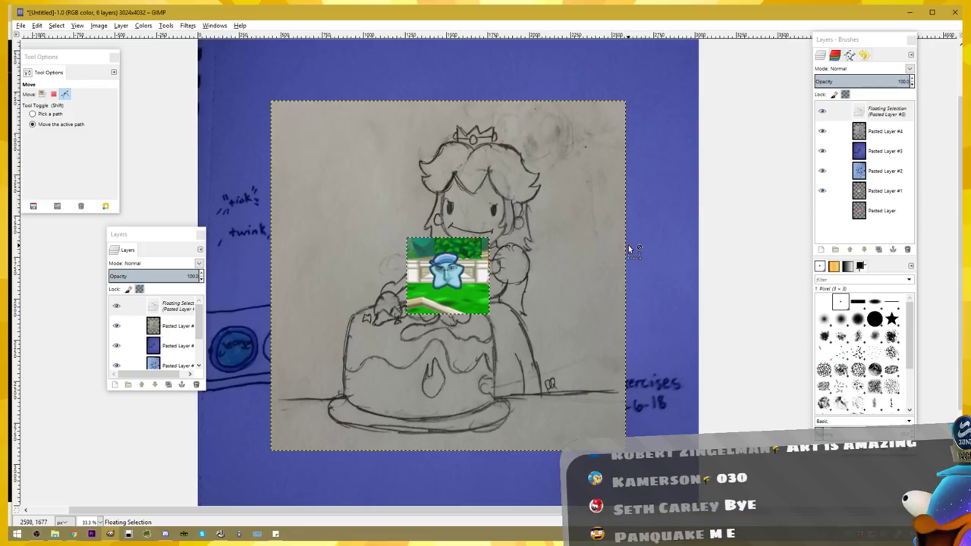
key("shift+ctrl+n")
scroll(492, 275, "up", 7)
left_click_drag(492, 276, 785, 147)
key("alt")
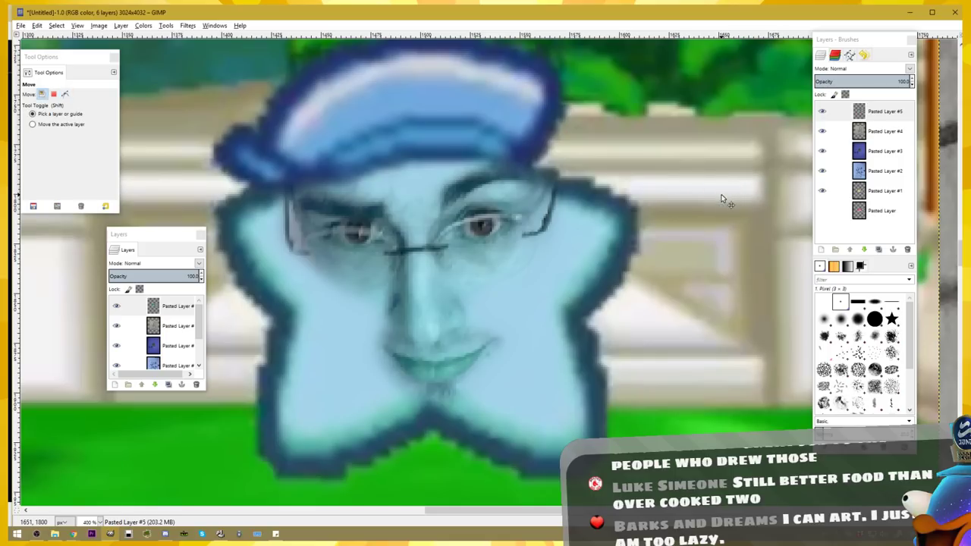
scroll(715, 204, "down", 1)
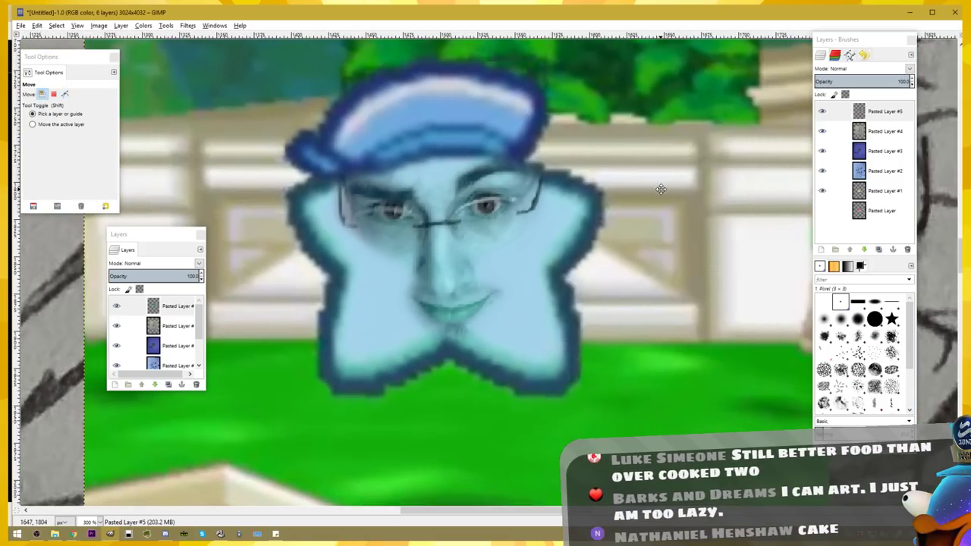
left_click_drag(661, 189, 642, 206)
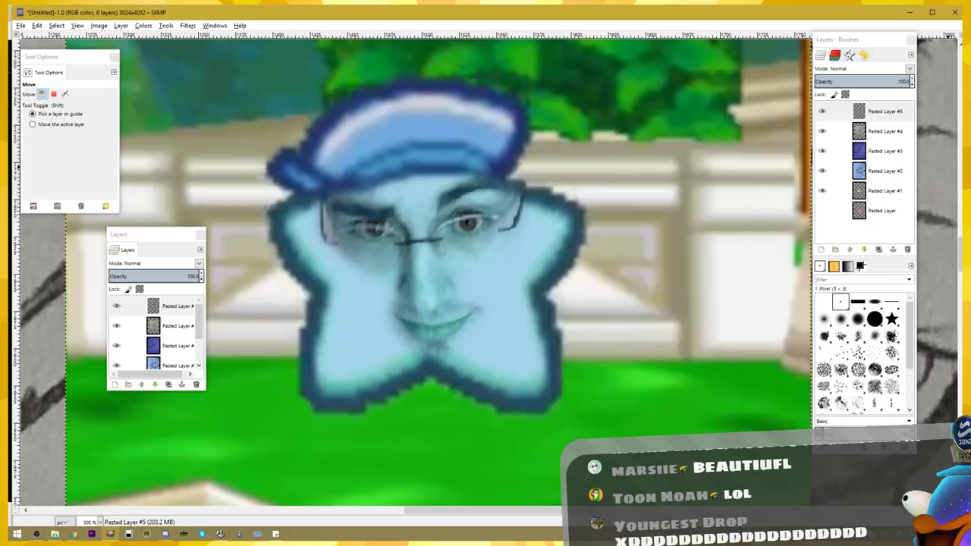
- Paste the copied black-background princess and cake drawing as a new layer, and inspect her eyes and the whole picture
key("alt+Tab")
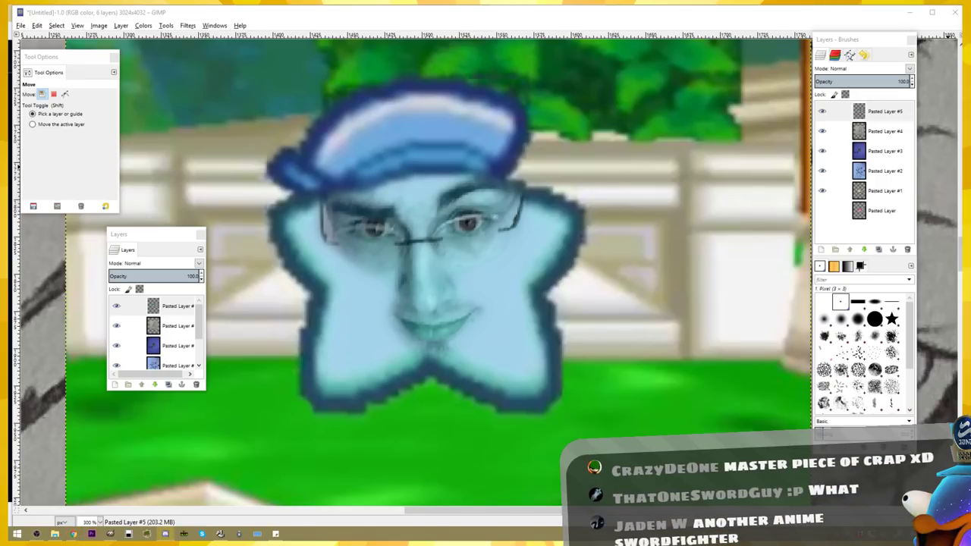
left_click(588, 290)
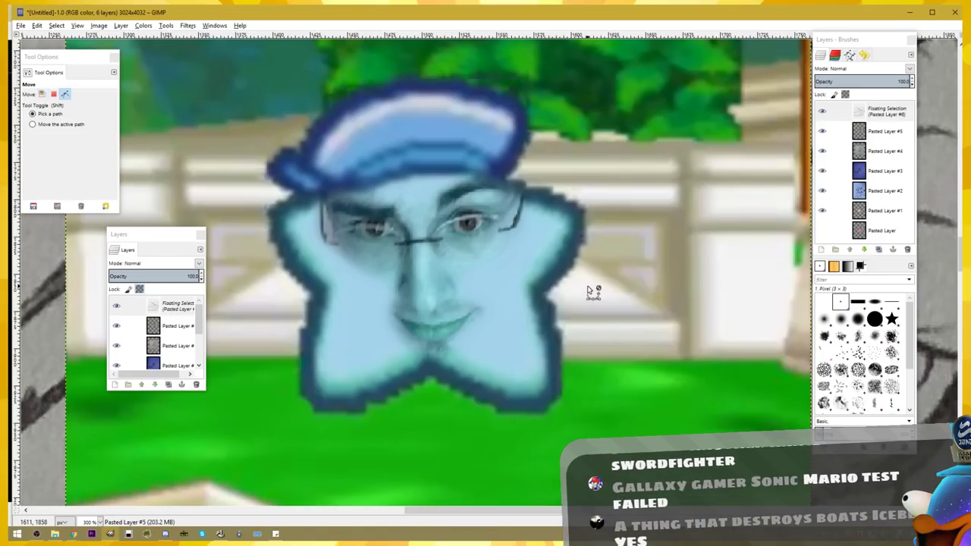
key("ctrl+v")
key("1")
mouse_move(598, 293)
left_mouse_down()
mouse_move(489, 220)
mouse_move(487, 255)
left_mouse_up()
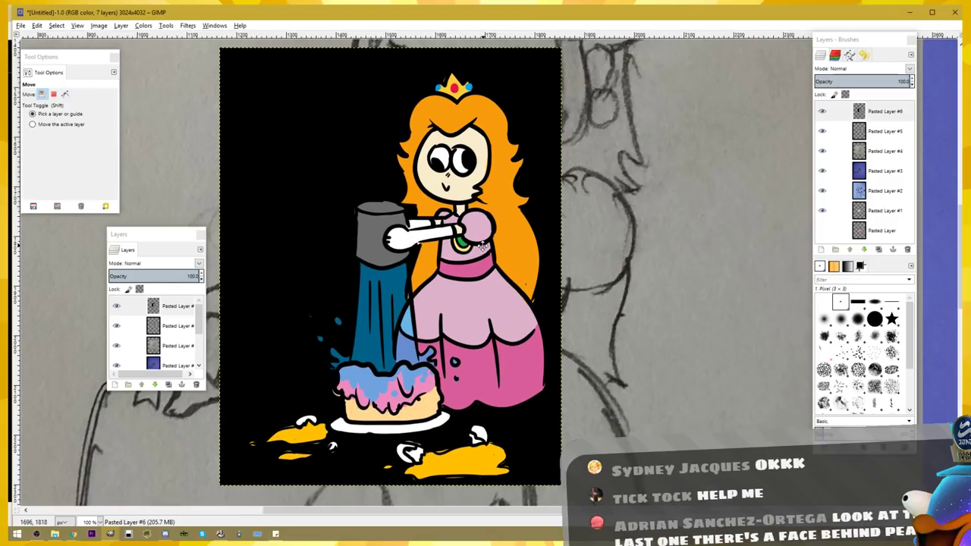
scroll(485, 165, "up", 3)
scroll(486, 166, "up", 3)
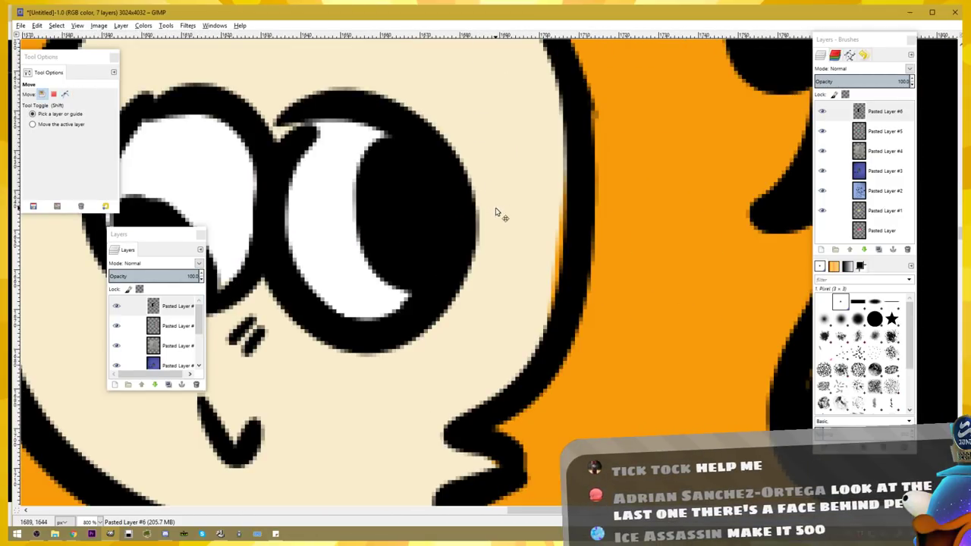
scroll(657, 195, "down", 4)
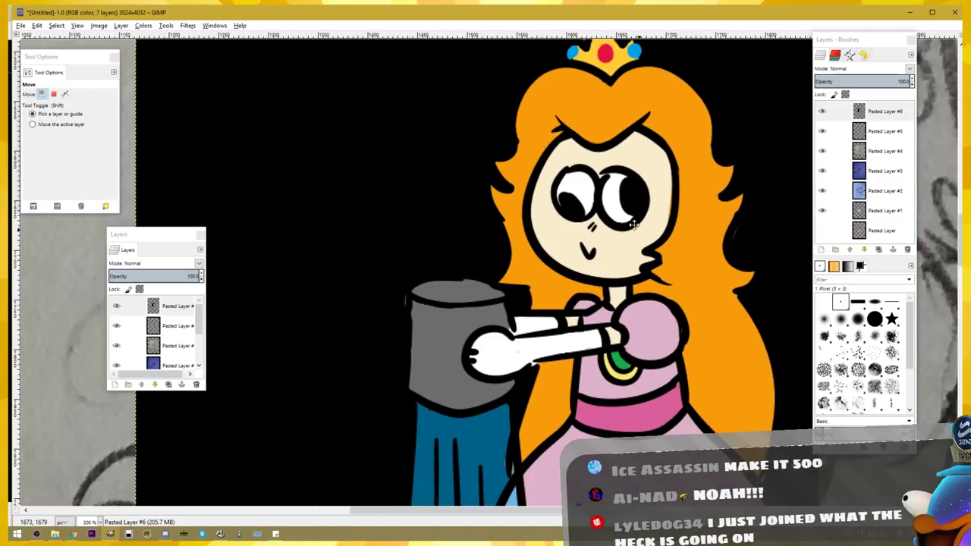
scroll(640, 231, "down", 4)
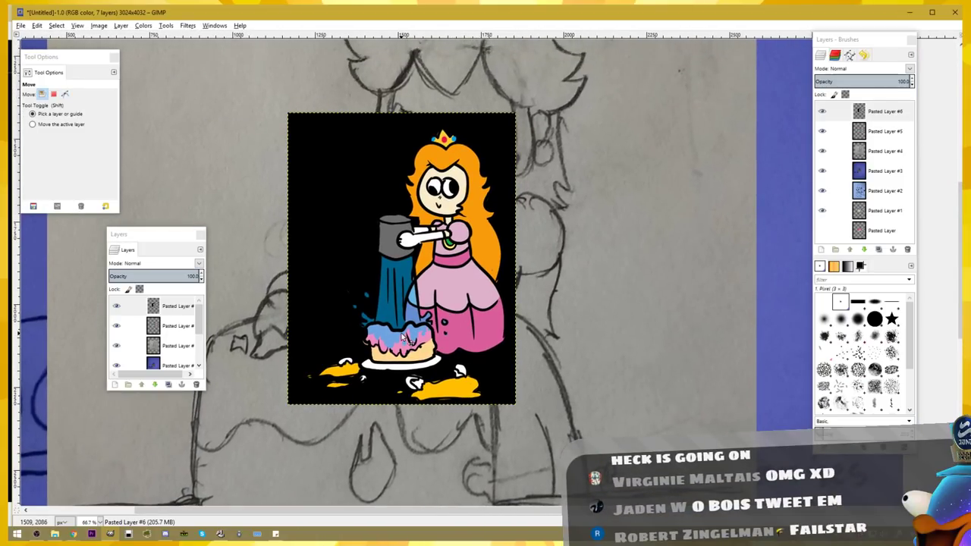
left_click_drag(404, 356, 361, 361)
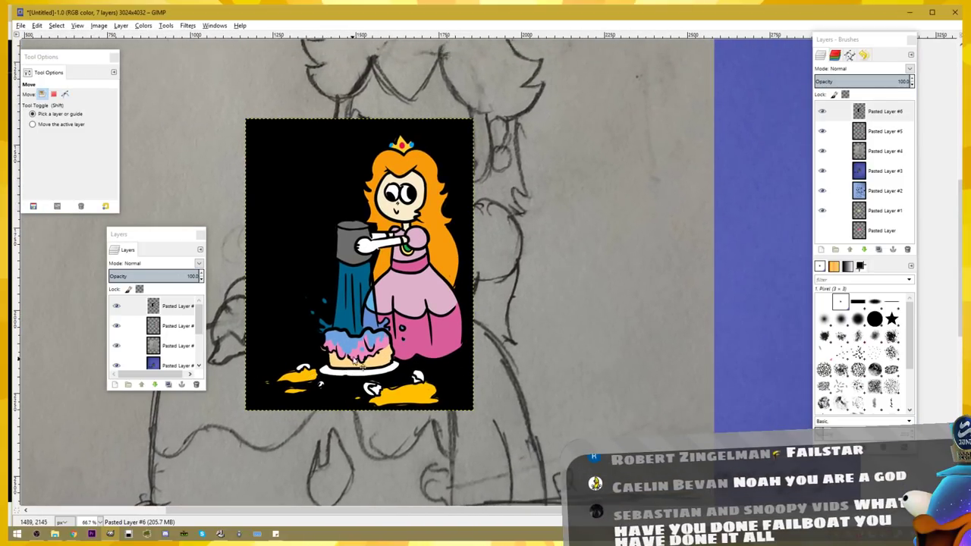
scroll(357, 383, "up", 3)
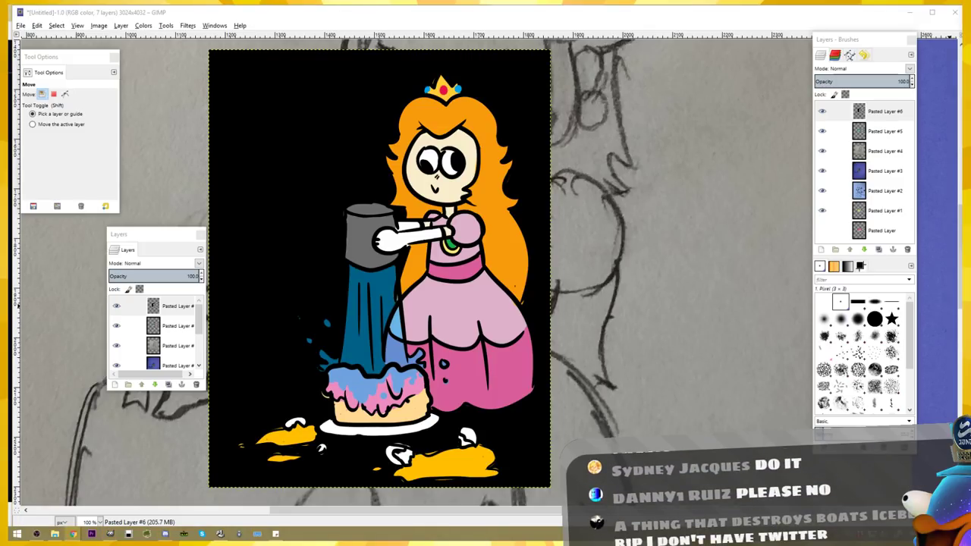
- Paste the copied dark-background princess drawing captioned "I hope you like this failure" into the layered image
left_click(612, 226)
key("ctrl+v")
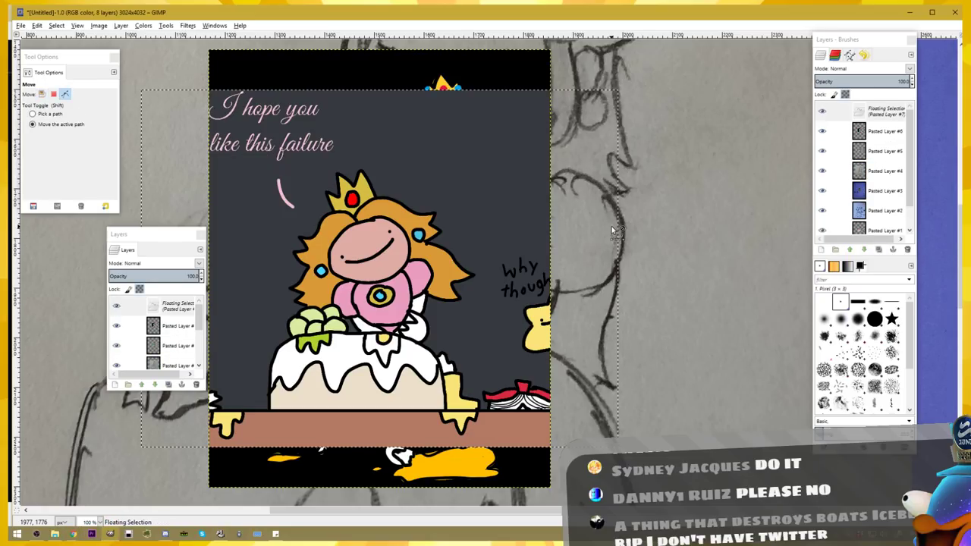
key("ctrl+shift+v")
left_click(521, 37)
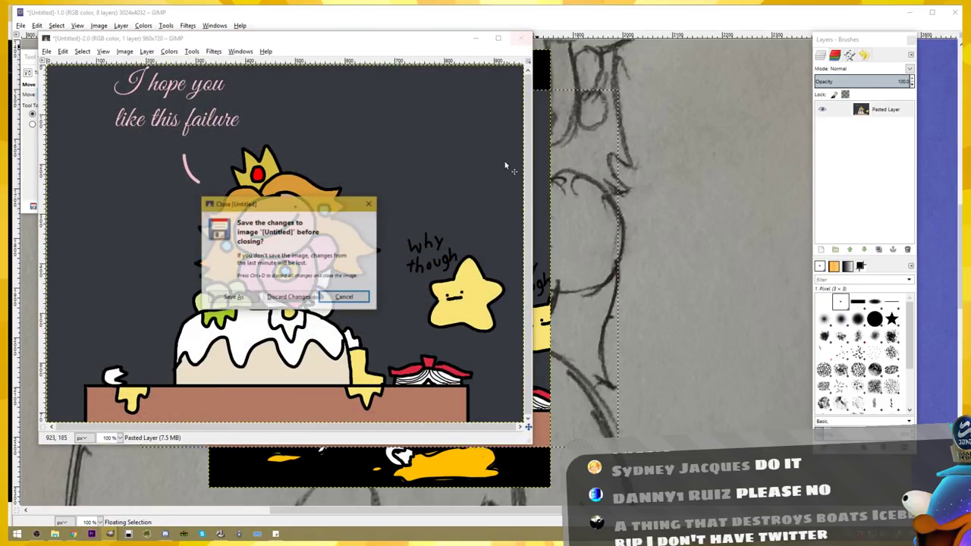
left_click(306, 302)
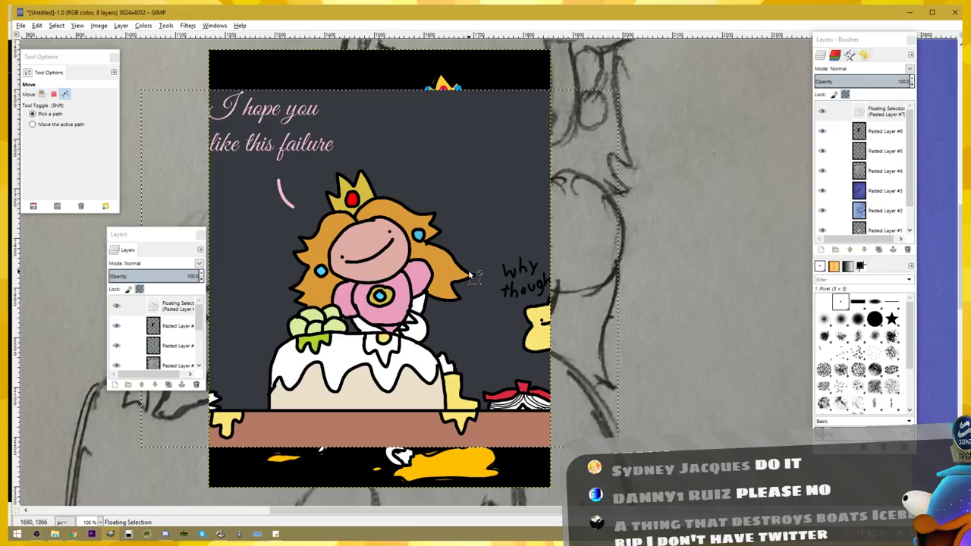
key("ctrl+n")
left_click(233, 128)
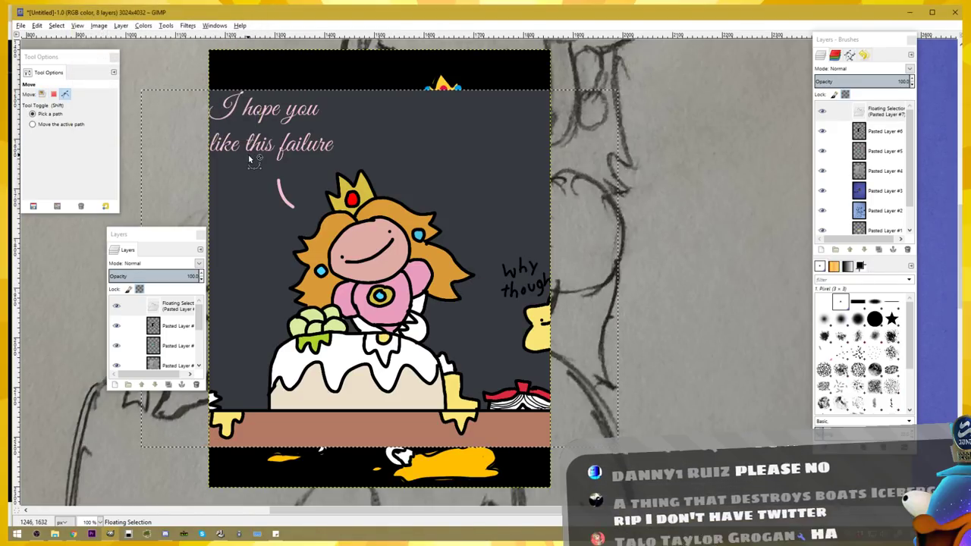
- Turn the floating pasted drawing into a new layer and inspect its yellow star with the "why though" text up close
key("ctrl+shift+n")
left_click_drag(331, 246, 393, 234)
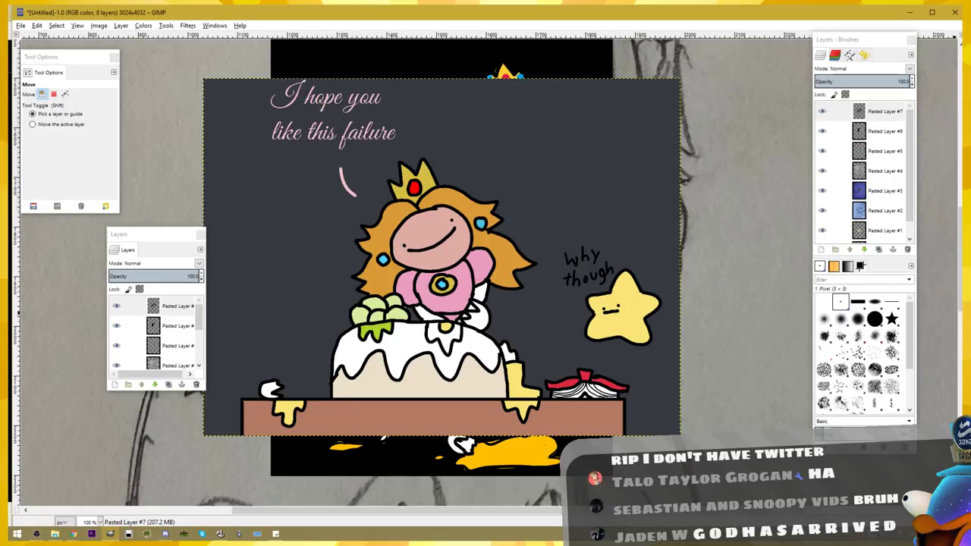
scroll(634, 305, "up", 6)
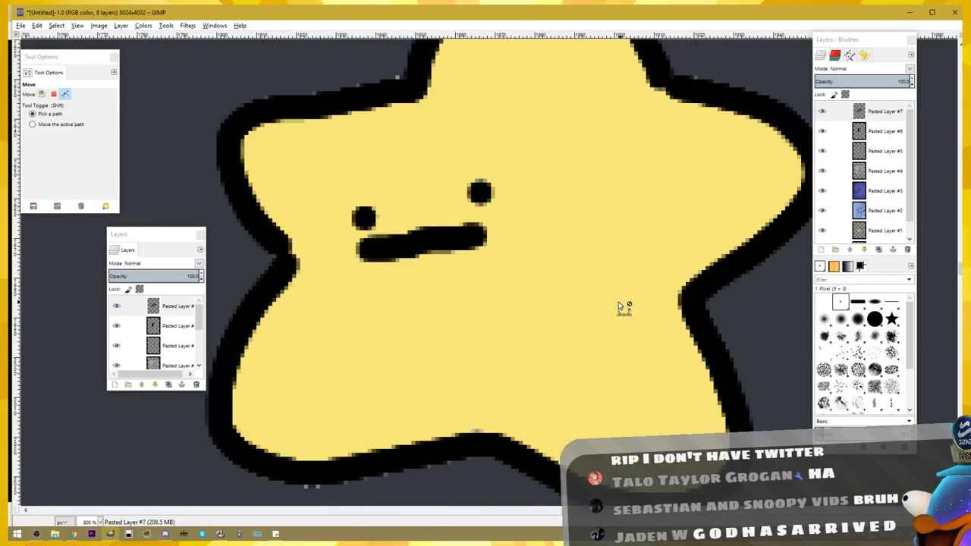
scroll(618, 306, "down", 2)
scroll(619, 306, "up", 2)
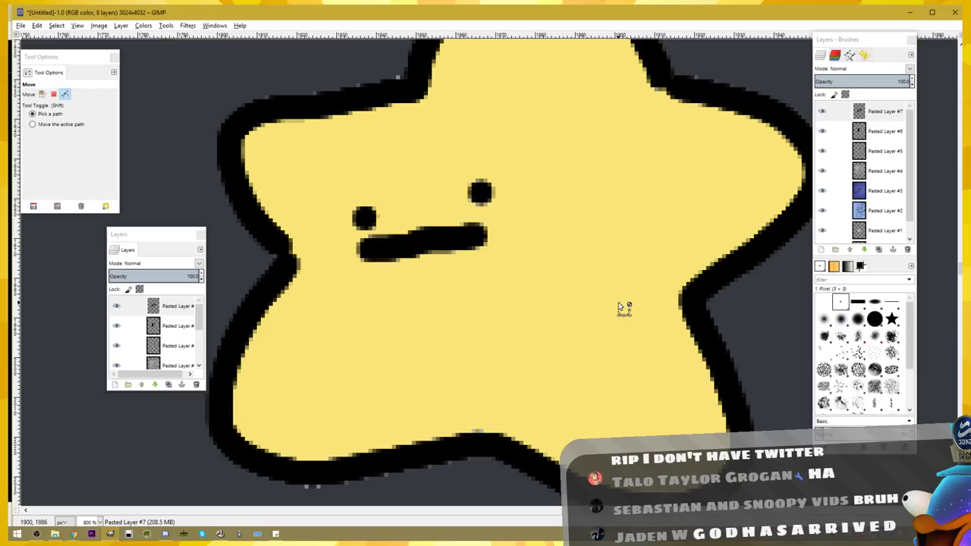
scroll(618, 306, "down", 2)
left_click_drag(618, 304, 563, 347)
scroll(562, 346, "down", 2)
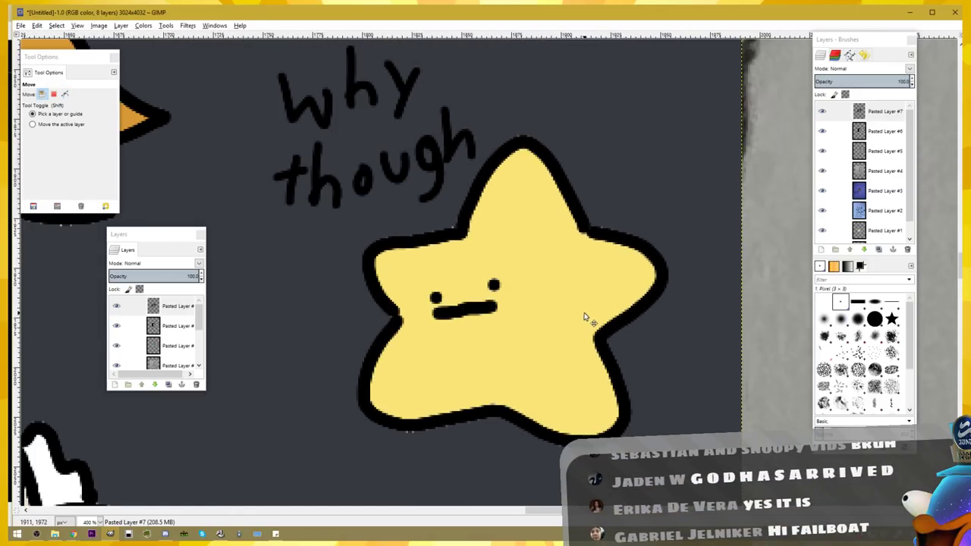
scroll(585, 319, "up", 1)
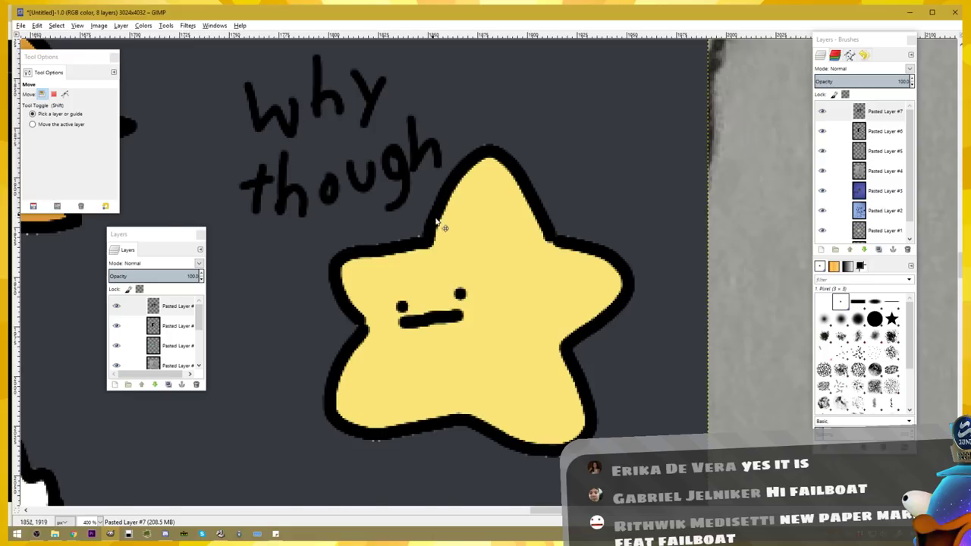
scroll(432, 219, "down", 1)
- Draw a closed freehand selection around the yellow star and its "why though" text
key("f")
mouse_move(431, 81)
left_mouse_down()
mouse_move(324, 111)
mouse_move(250, 205)
mouse_move(303, 332)
left_mouse_up()
key("Escape")
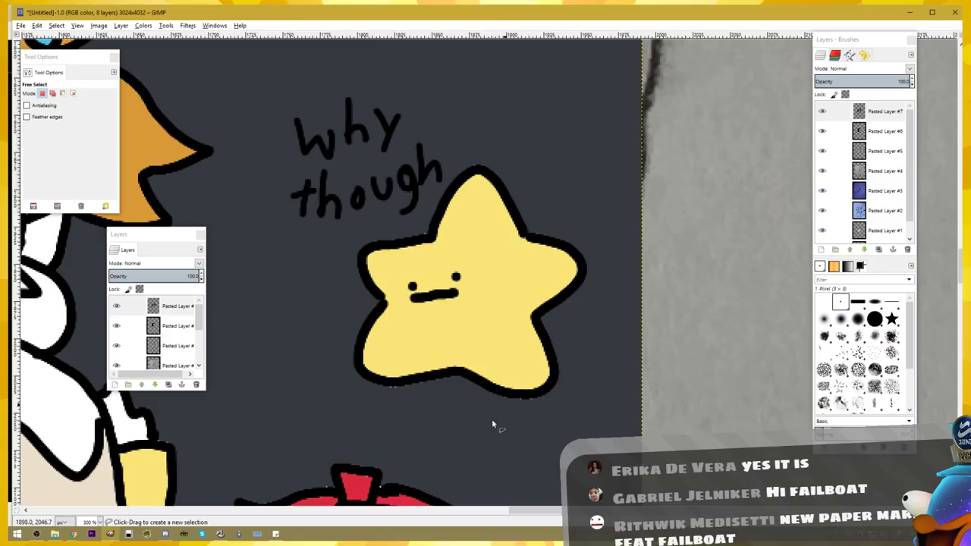
mouse_move(433, 93)
left_mouse_down()
mouse_move(287, 99)
mouse_move(275, 242)
mouse_move(331, 410)
mouse_move(518, 408)
mouse_move(596, 370)
left_mouse_up()
left_click_drag(561, 144, 425, 86)
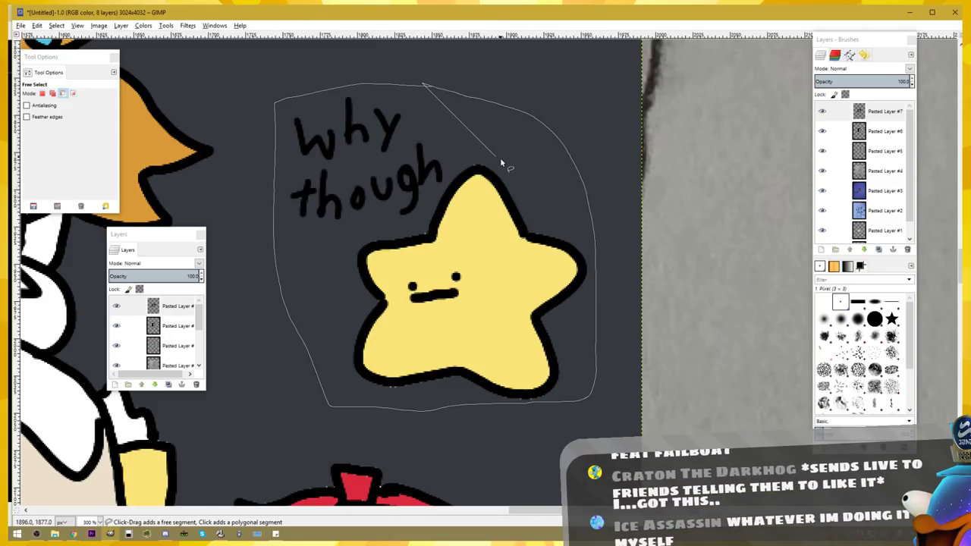
left_click(430, 88)
- Place the selected star and text in a separate new image while keeping the original drawing intact, and view it enlarged at 300%
key("ctrl+x")
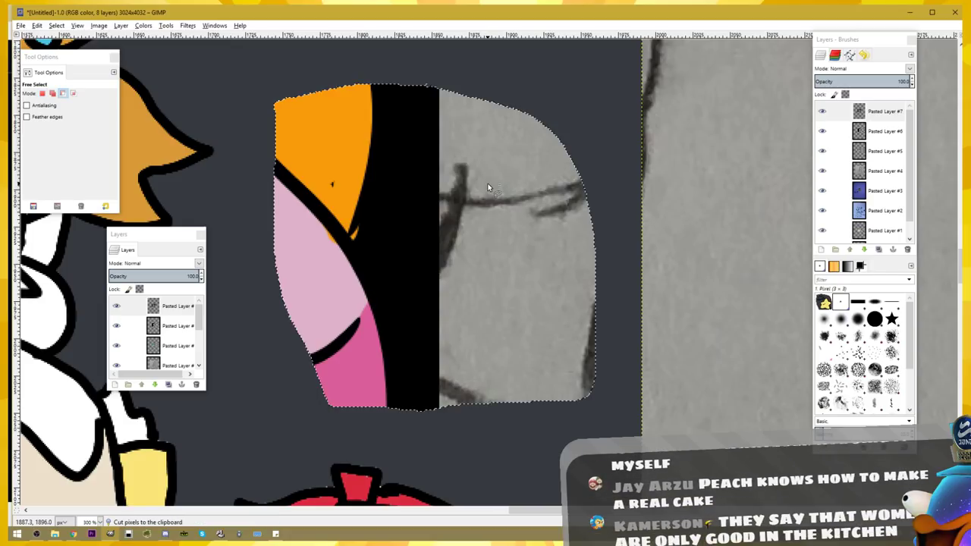
key("ctrl+v")
key("ctrl+z")
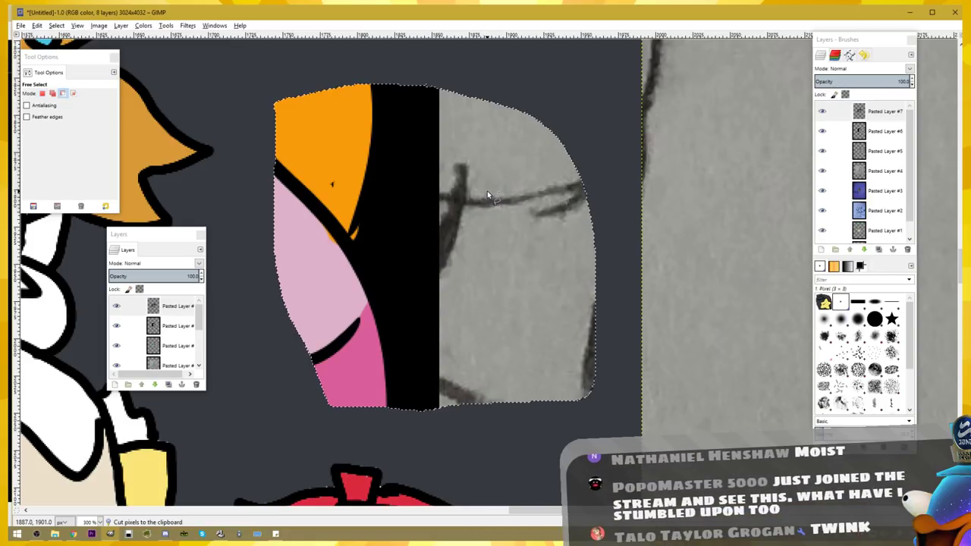
key("ctrl+z")
key("ctrl+shift+v")
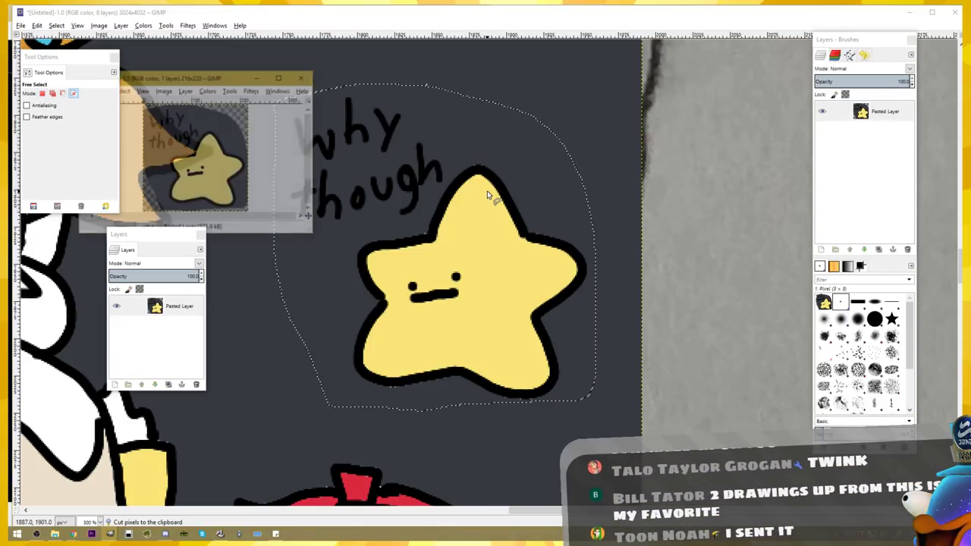
left_click_drag(221, 78, 321, 85)
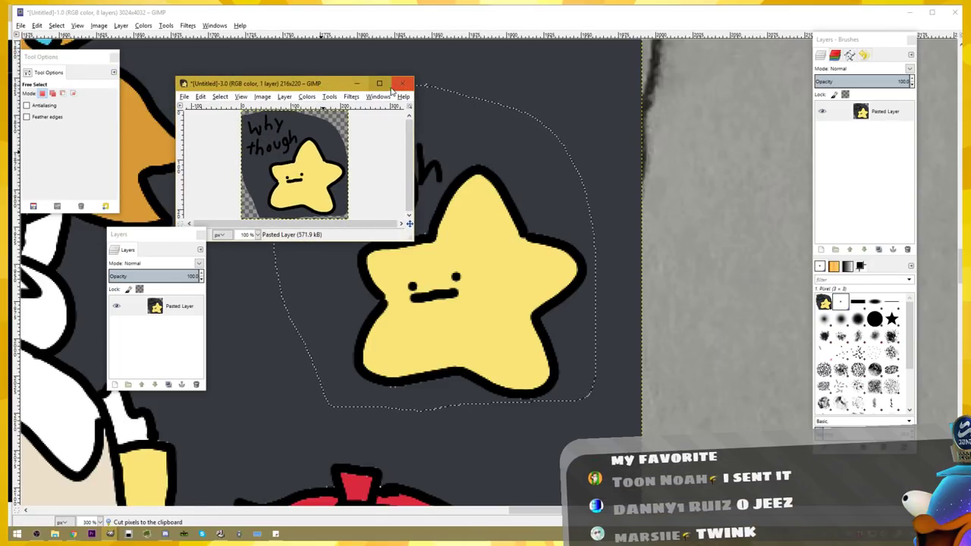
left_click(380, 84)
scroll(512, 271, "up", 3)
left_click_drag(529, 251, 468, 246)
- Select the dark grey background by color, delete it to transparency, and clear the selection
key("shift+o")
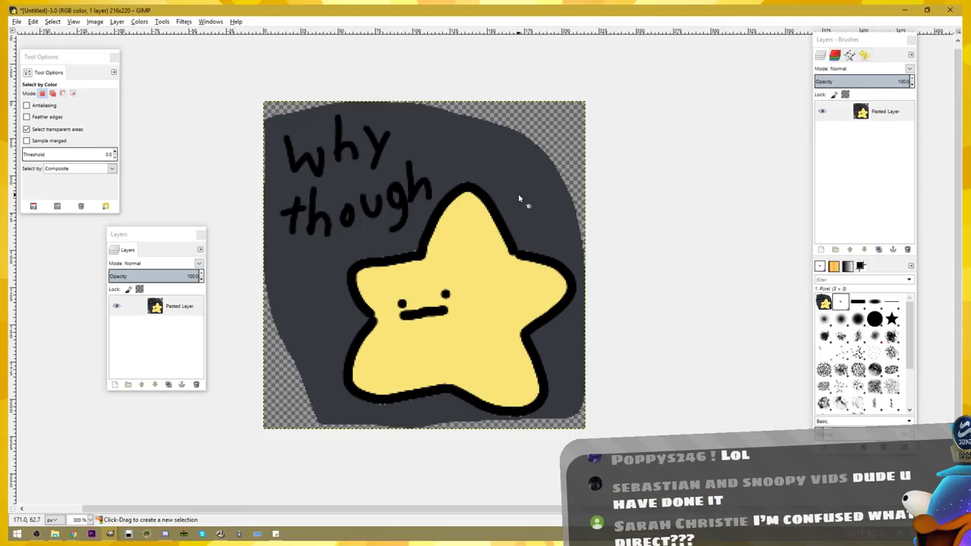
left_click(519, 197)
key("Delete")
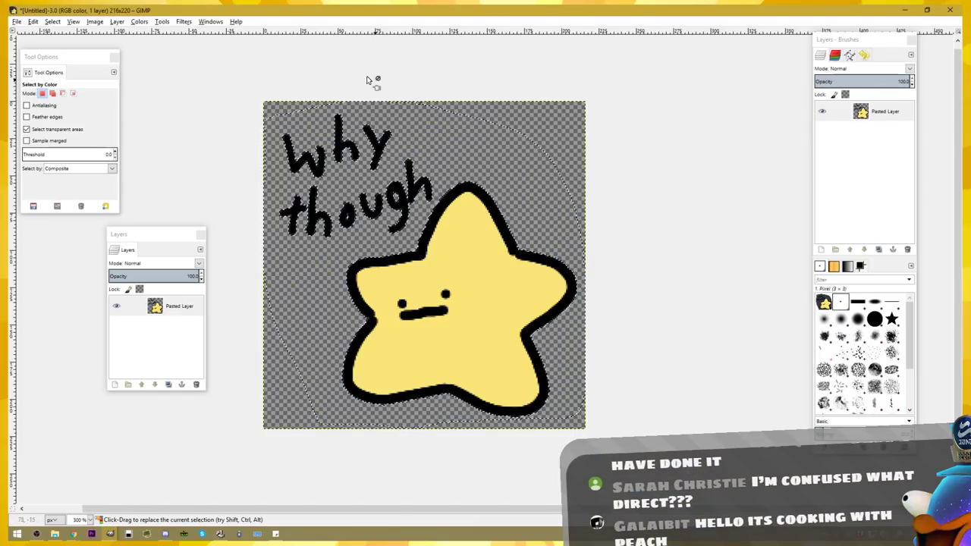
left_click(79, 22)
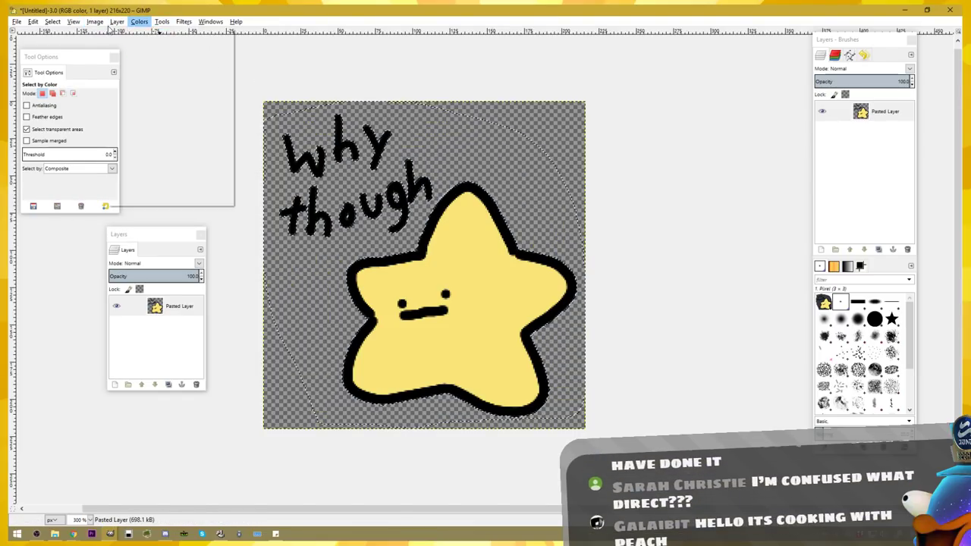
mouse_move(52, 21)
left_click(65, 46)
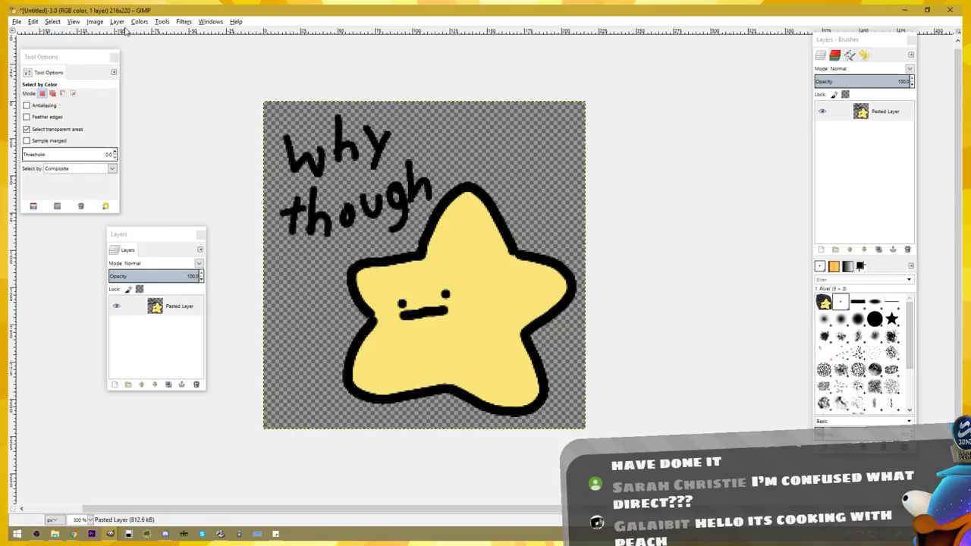
- Crop the star image to its content and activate the Rectangle Select tool
left_click(95, 21)
left_click(150, 137)
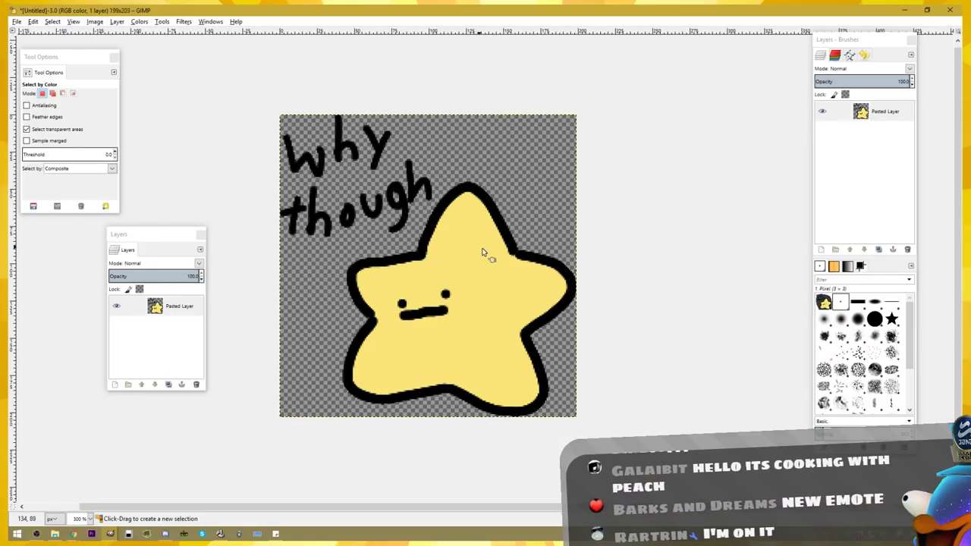
key("r")
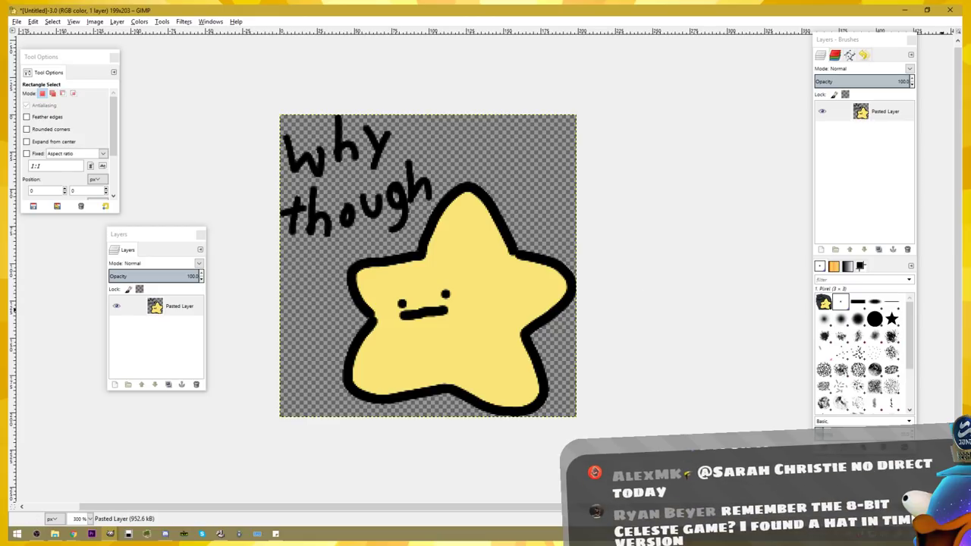
- Return to the layered fan art image and paste the copied "hehehe" princess sketch as a new layer, showing the whole sketch
key("alt+Tab")
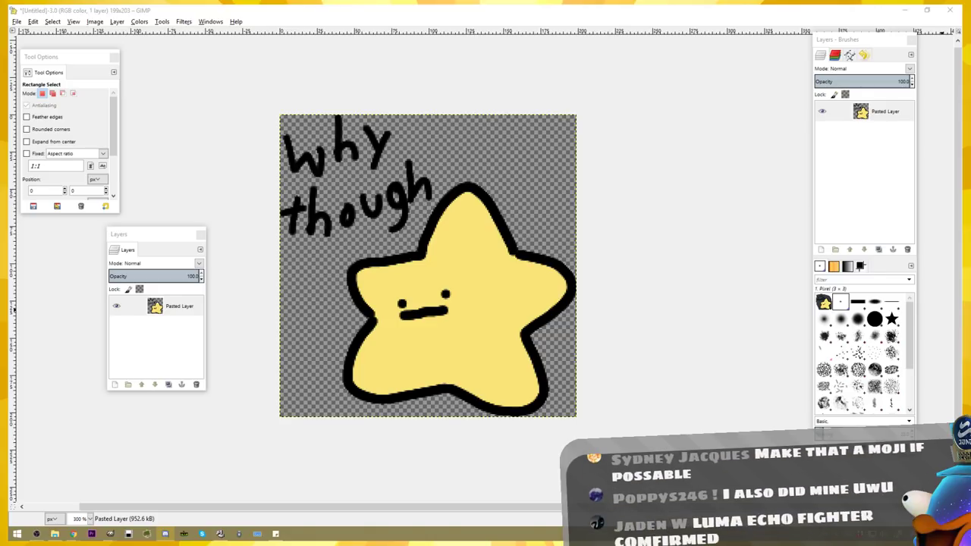
left_click(900, 15)
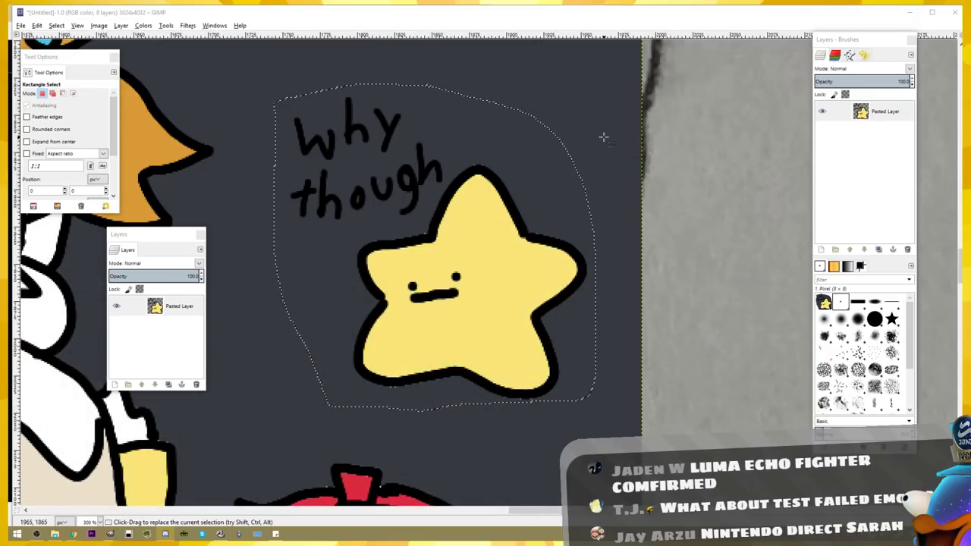
key("1")
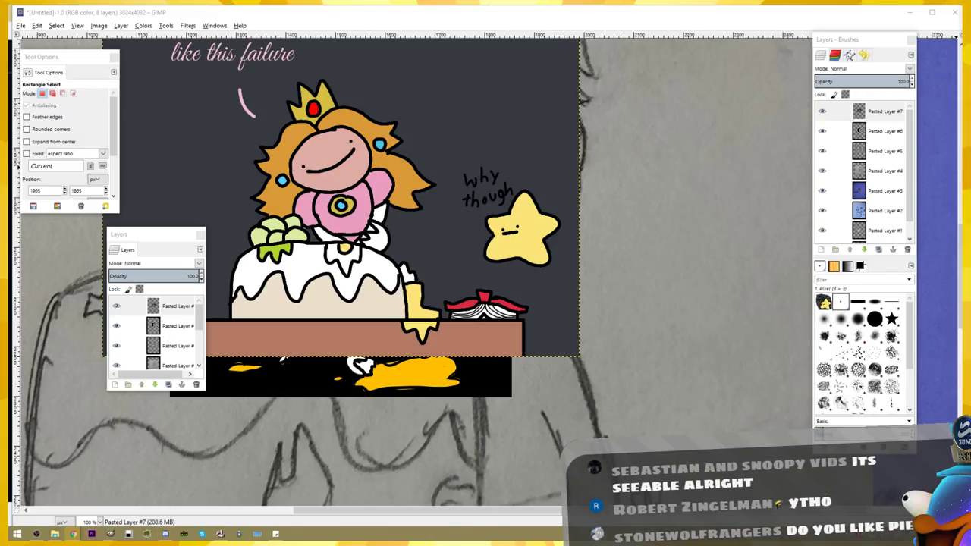
left_click(464, 265)
key("ctrl+v")
key("ctrl+shift+n")
mouse_move(447, 241)
left_mouse_down()
mouse_move(573, 341)
mouse_move(570, 381)
left_mouse_up()
scroll(567, 382, "down", 2)
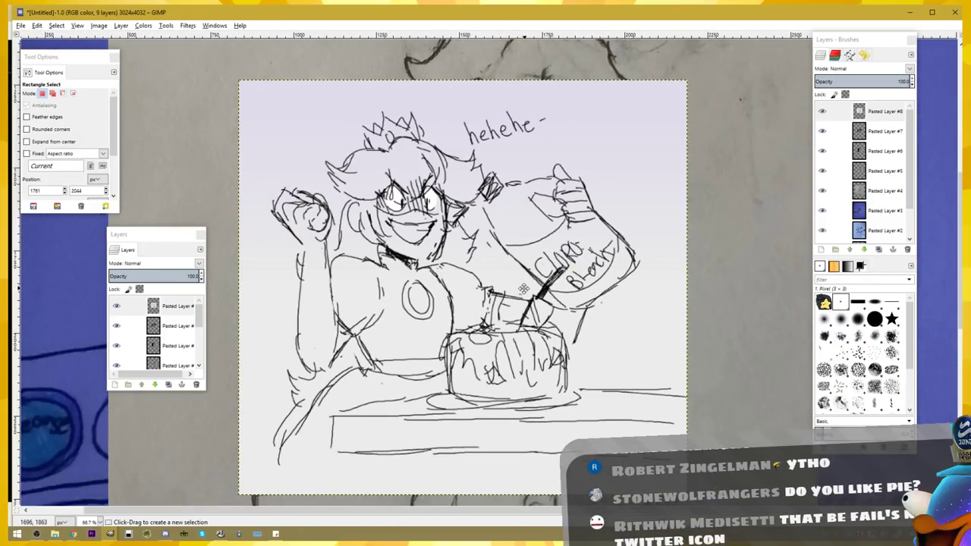
left_click_drag(523, 288, 506, 278)
left_click_drag(655, 285, 646, 281)
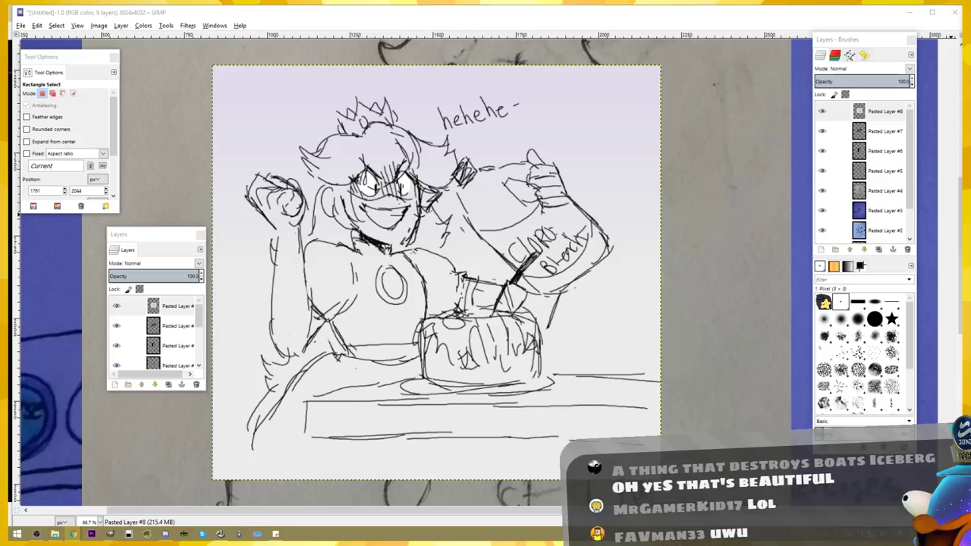
- Switch to File Explorer, look through the ArtCycle fan art folder, and minimize its window
key("alt+Tab")
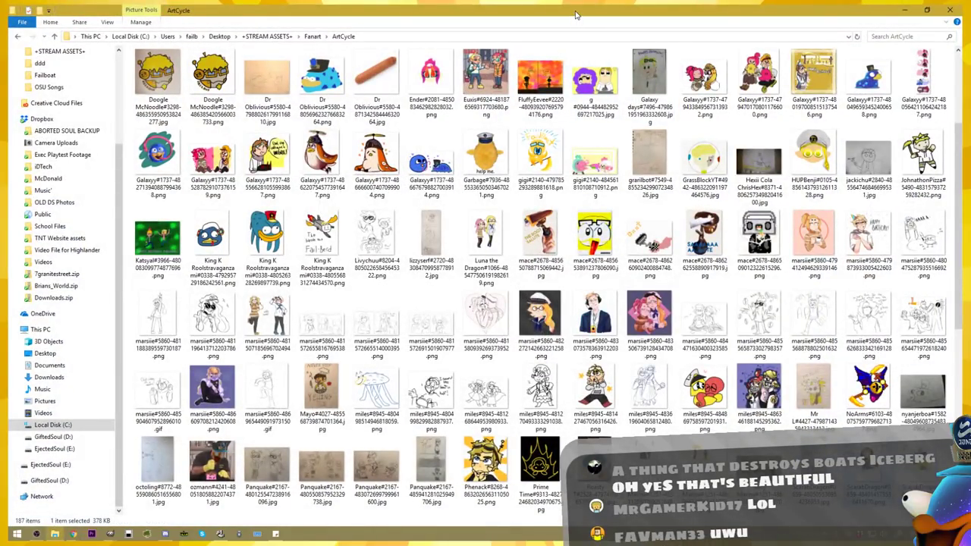
scroll(432, 175, "up", 2)
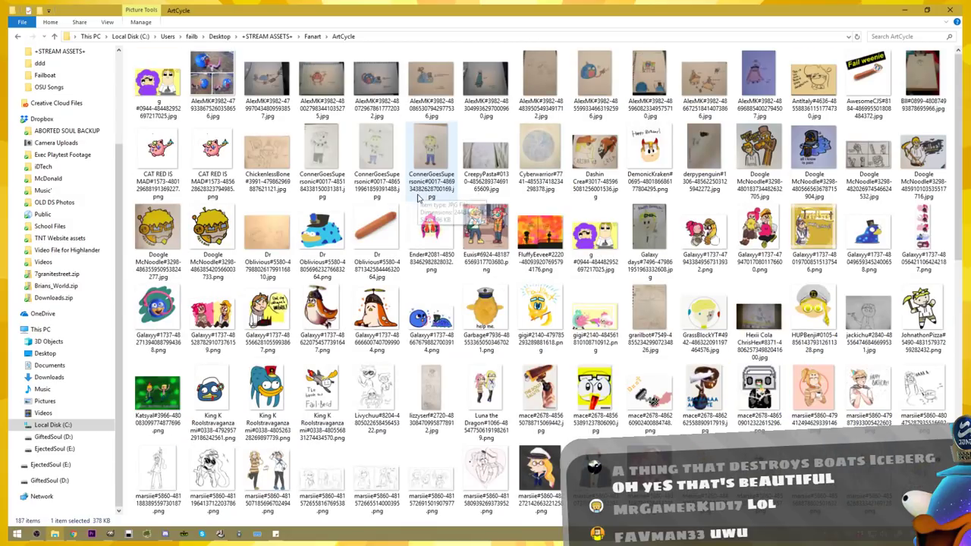
double_click(335, 13)
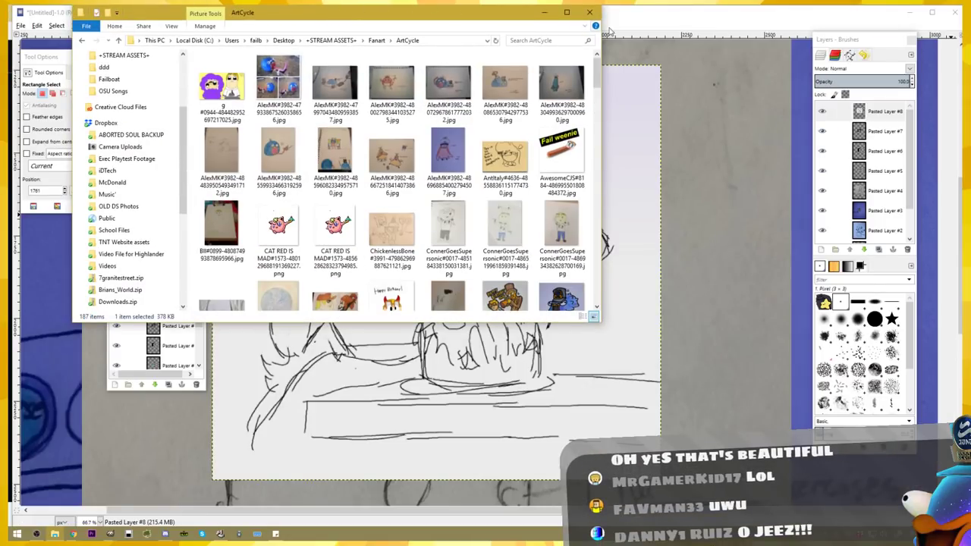
left_click(546, 12)
- Switch to the cropped star image in GIMP and export it as whythough.png in the Emotes folder
mouse_move(113, 534)
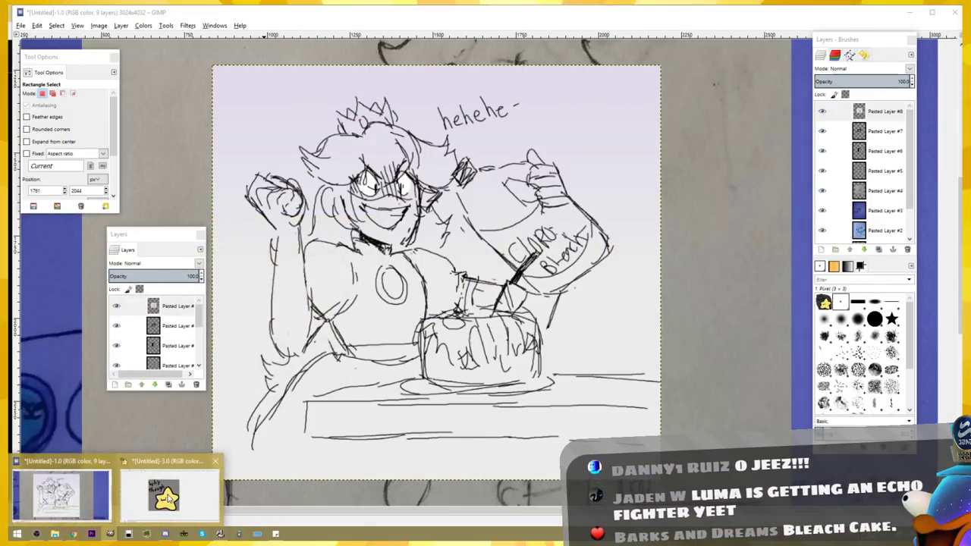
left_click(170, 497)
left_click(16, 22)
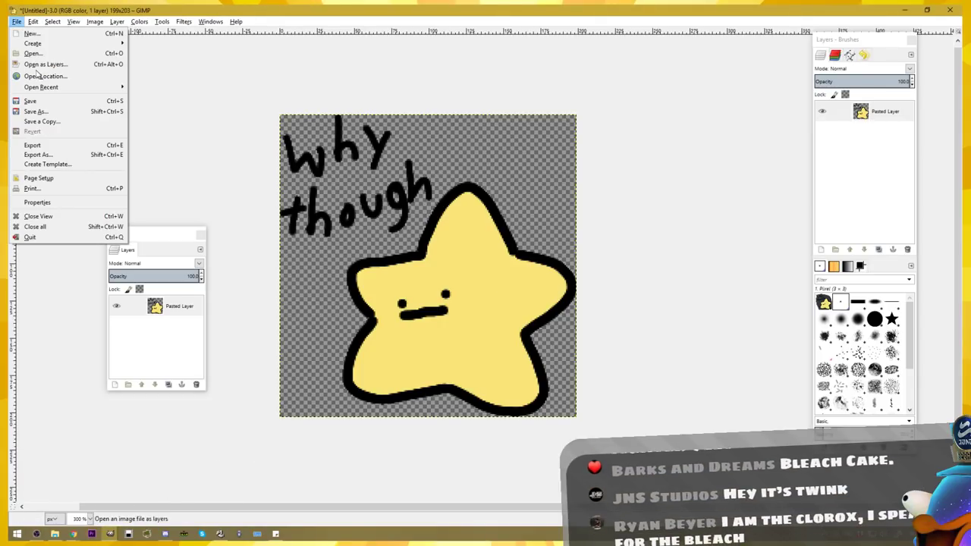
left_click(46, 155)
left_click_drag(407, 76, 970, 77)
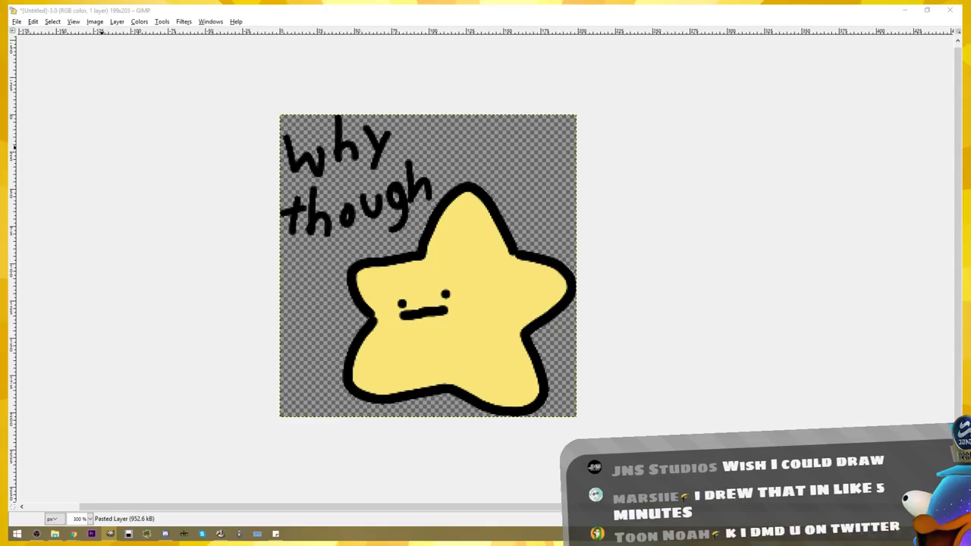
key("ctrl+shift+e")
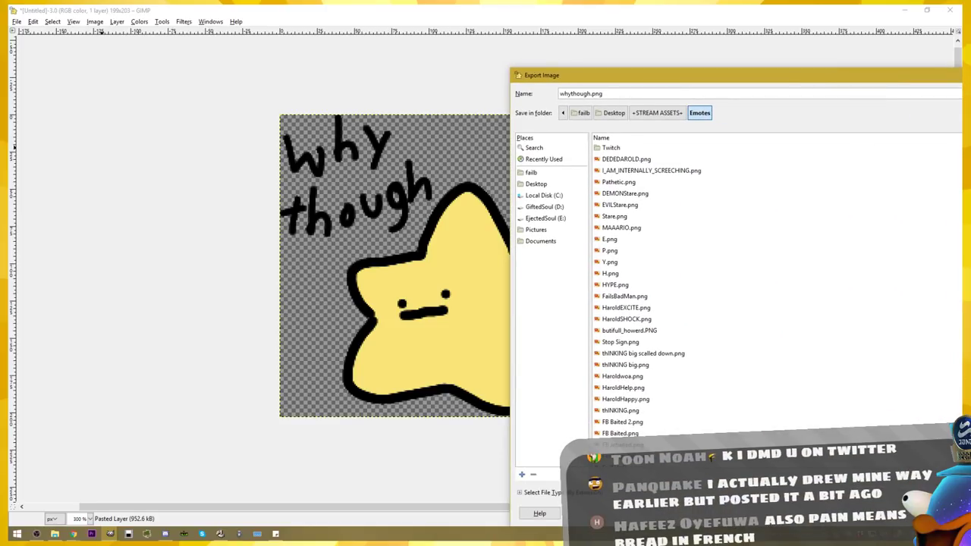
key("Return")
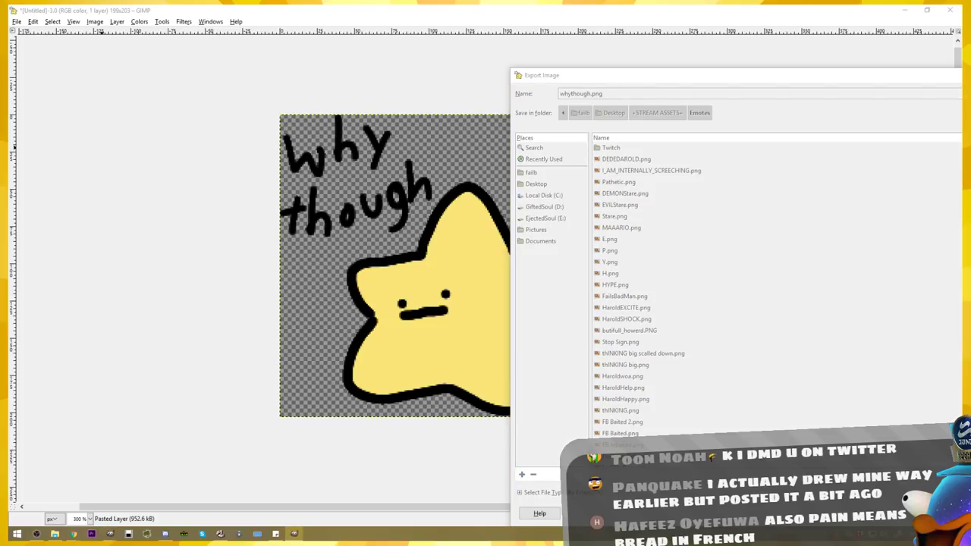
key("Return")
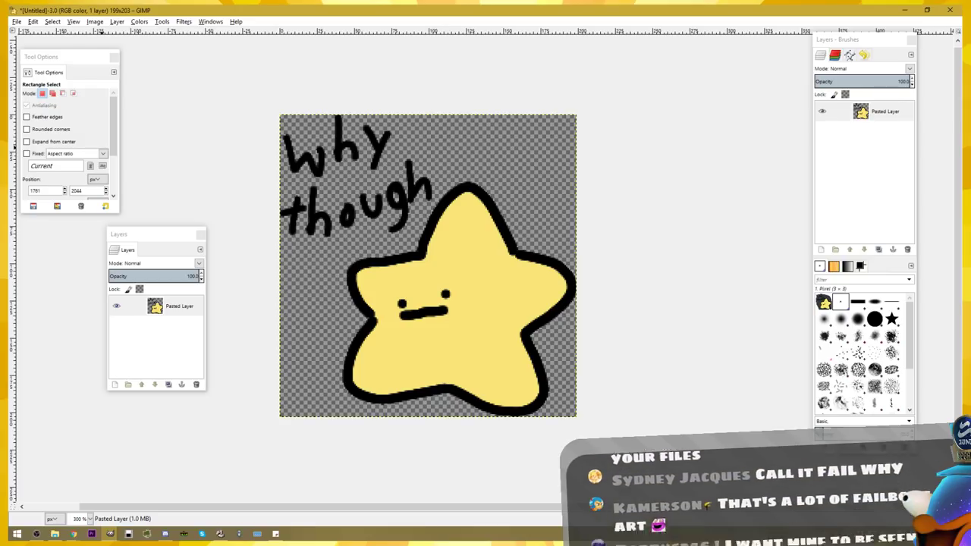
key("alt+Tab")
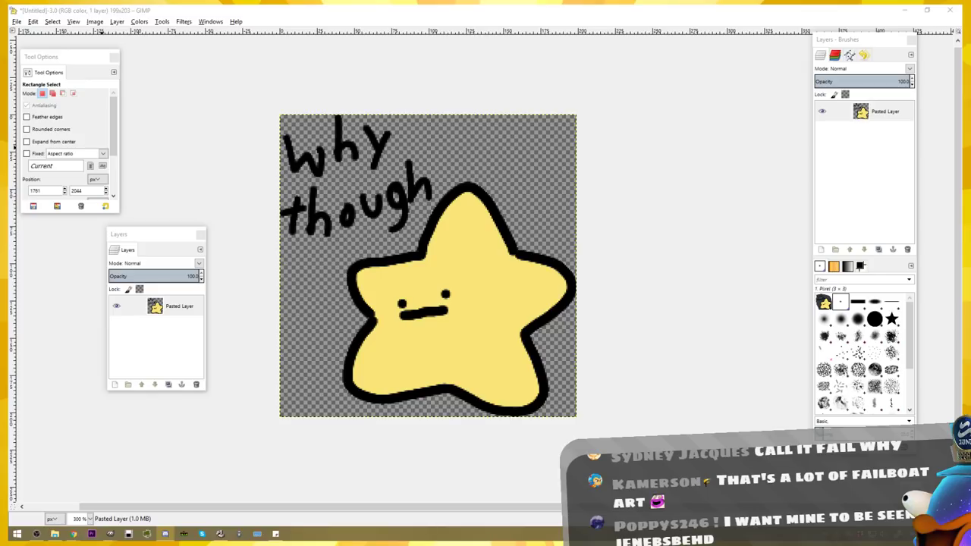
key("alt+Tab")
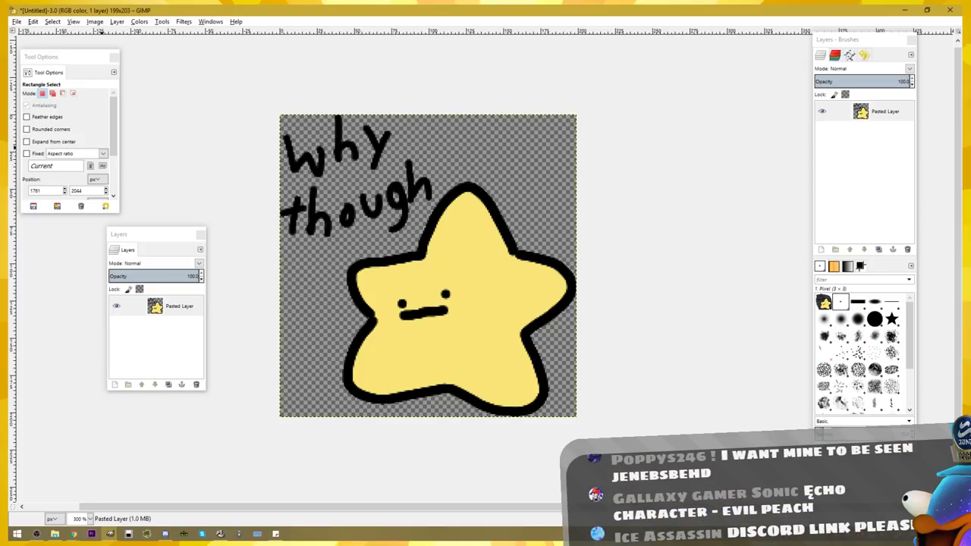
key("alt+Tab")
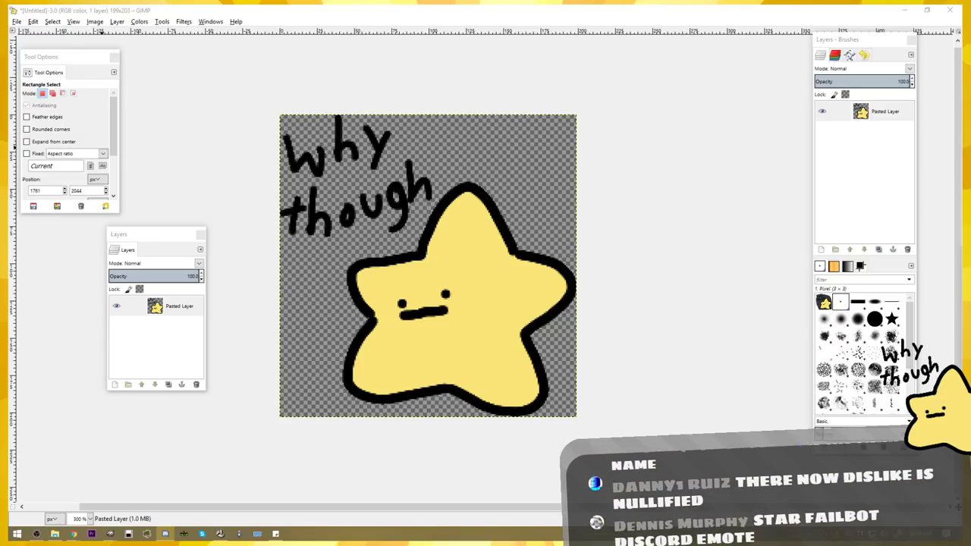
- Switch to the File Explorer window showing the ArtCycle folder and move it to the other monitor
key("alt+Tab")
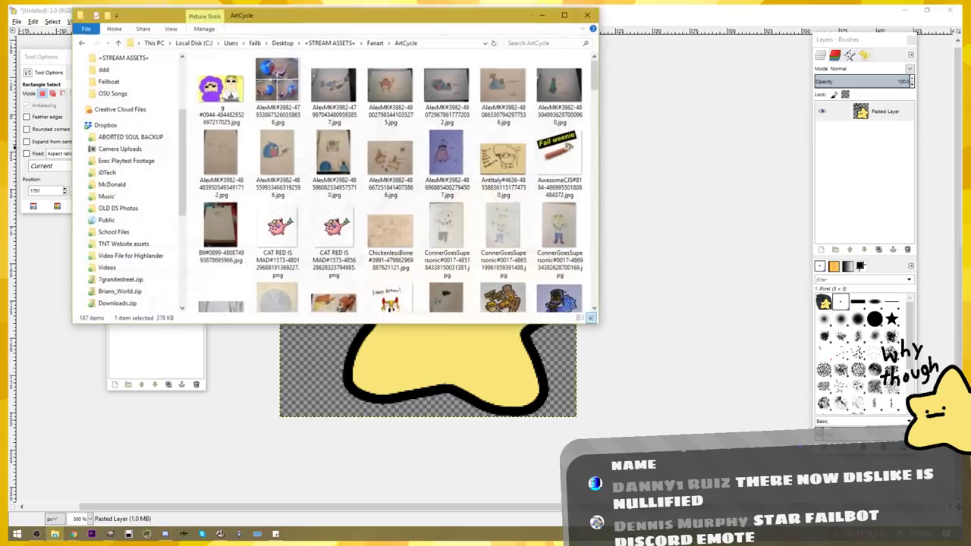
left_click_drag(267, 19, 970, 90)
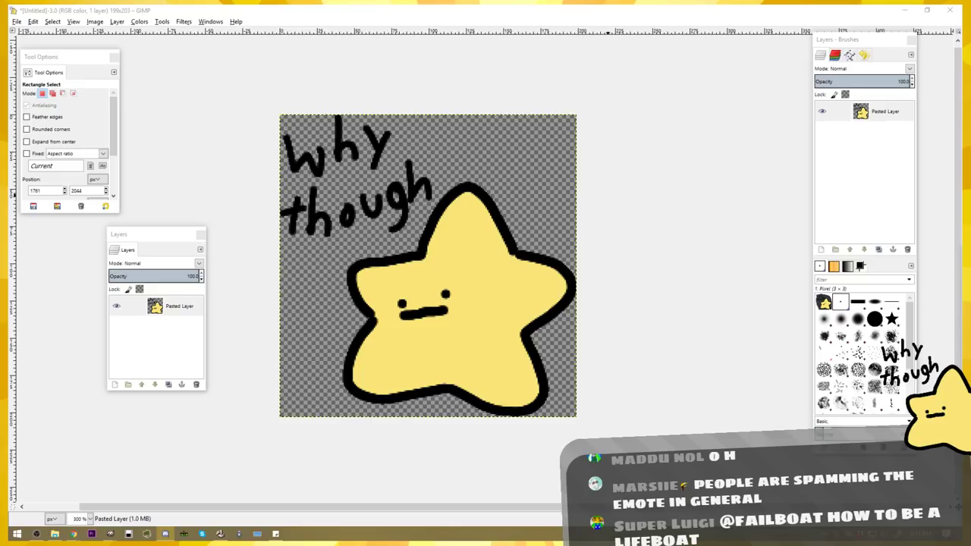
- Bring the Discord window onto this screen, post the "why though" star emote in the general channel, and minimize Discord
left_click_drag(962, 102, 513, 10)
scroll(565, 199, "down", 3)
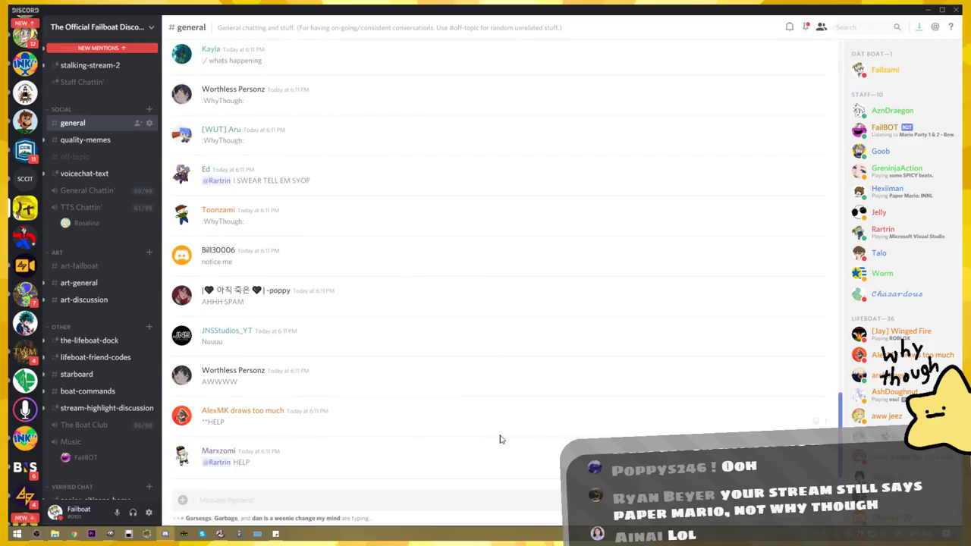
left_click(811, 500)
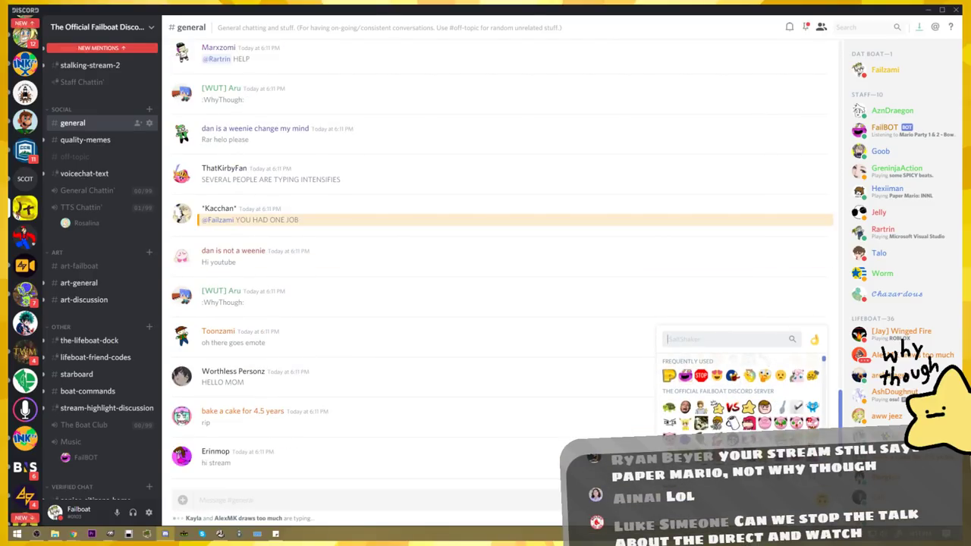
scroll(739, 398, "down", 1)
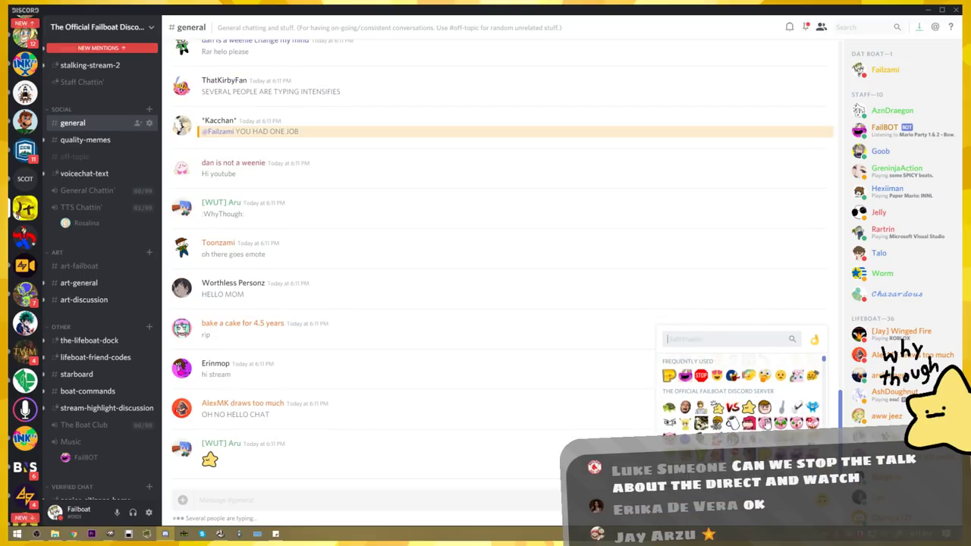
left_click(717, 407)
key("Return")
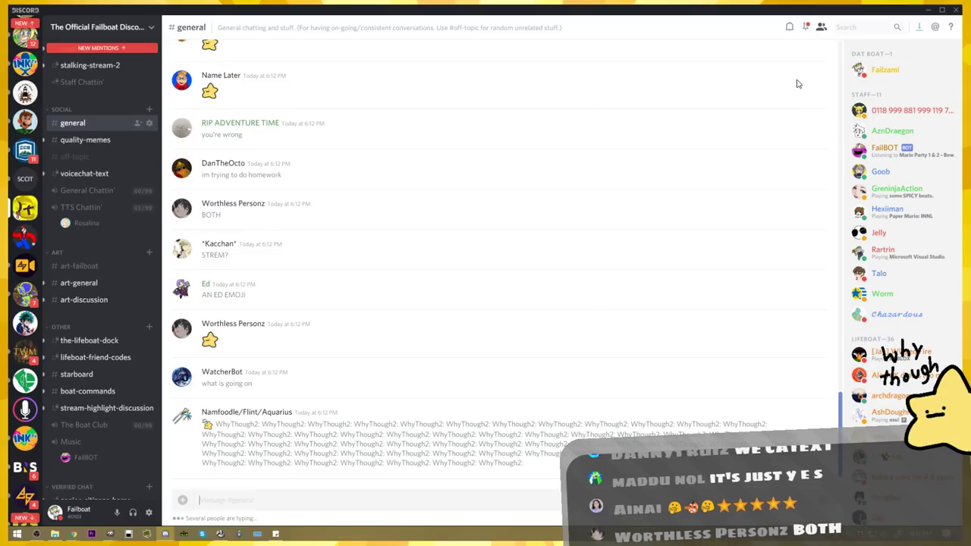
left_click(924, 10)
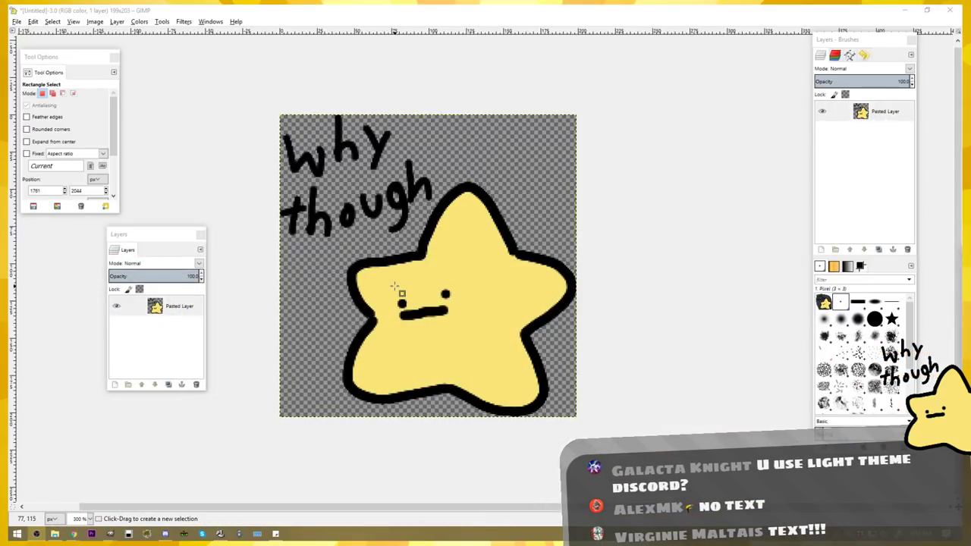
- View the cropped "why though" star image in GIMP at 400% so the whole star and its lettering fit
scroll(440, 269, "up", 2)
scroll(441, 266, "down", 1)
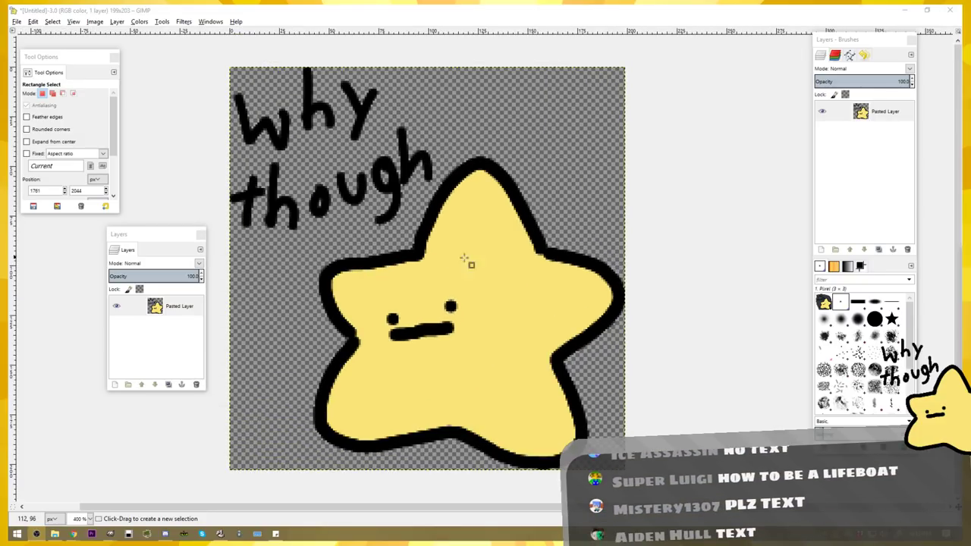
left_click(659, 228)
left_click_drag(604, 255, 602, 246)
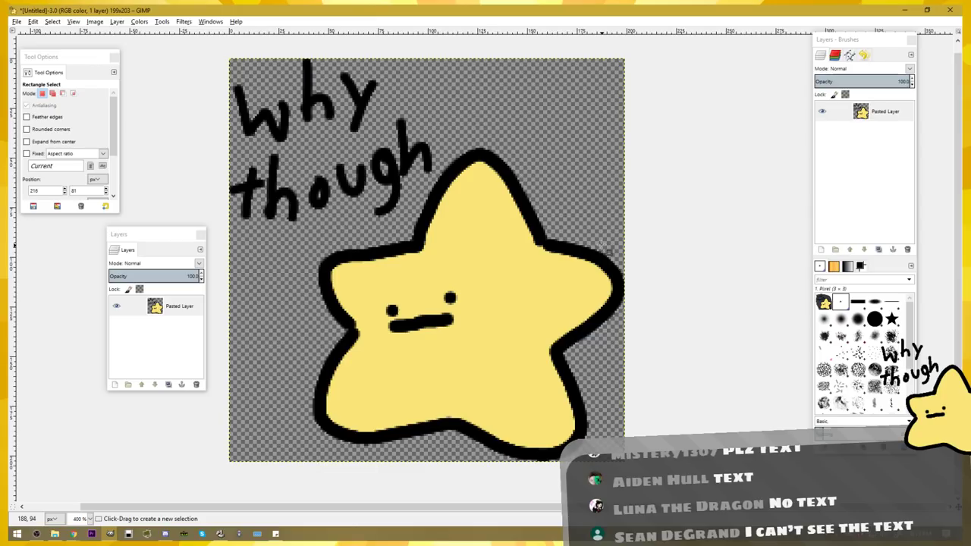